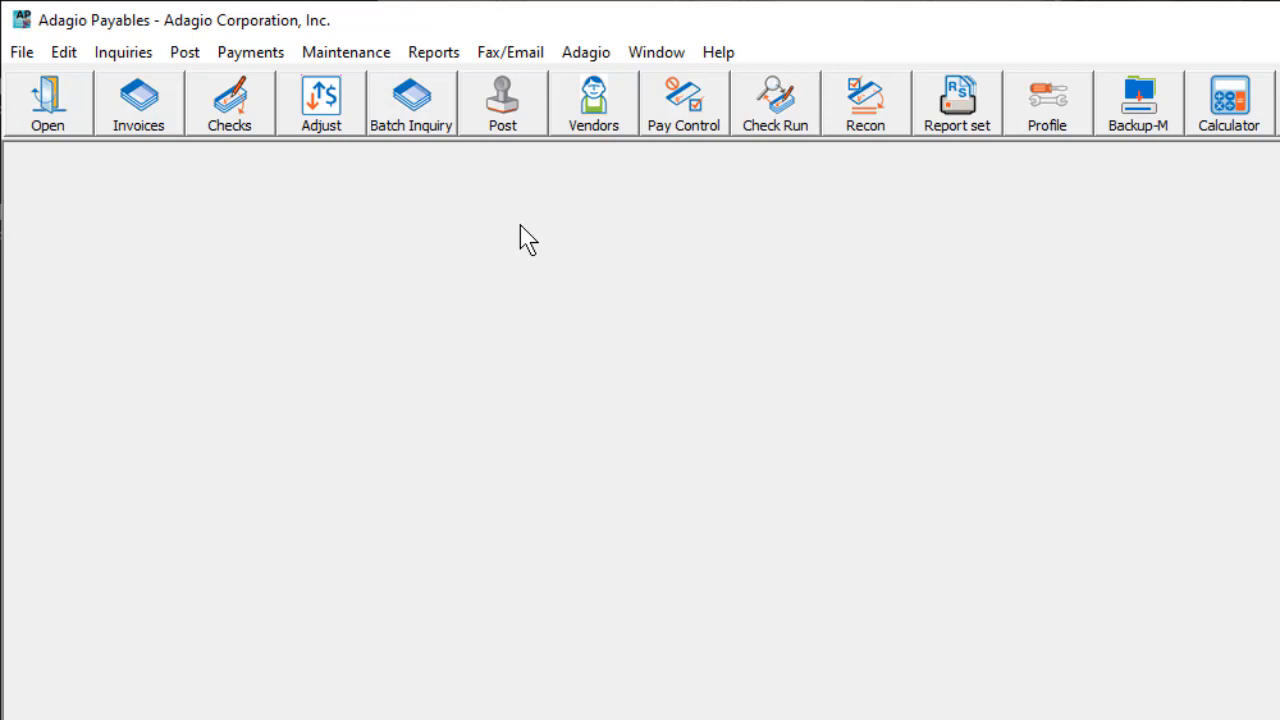
Step: Create a new system check run for bank code 1, SIGNET BANK, with the default description
click(274, 52)
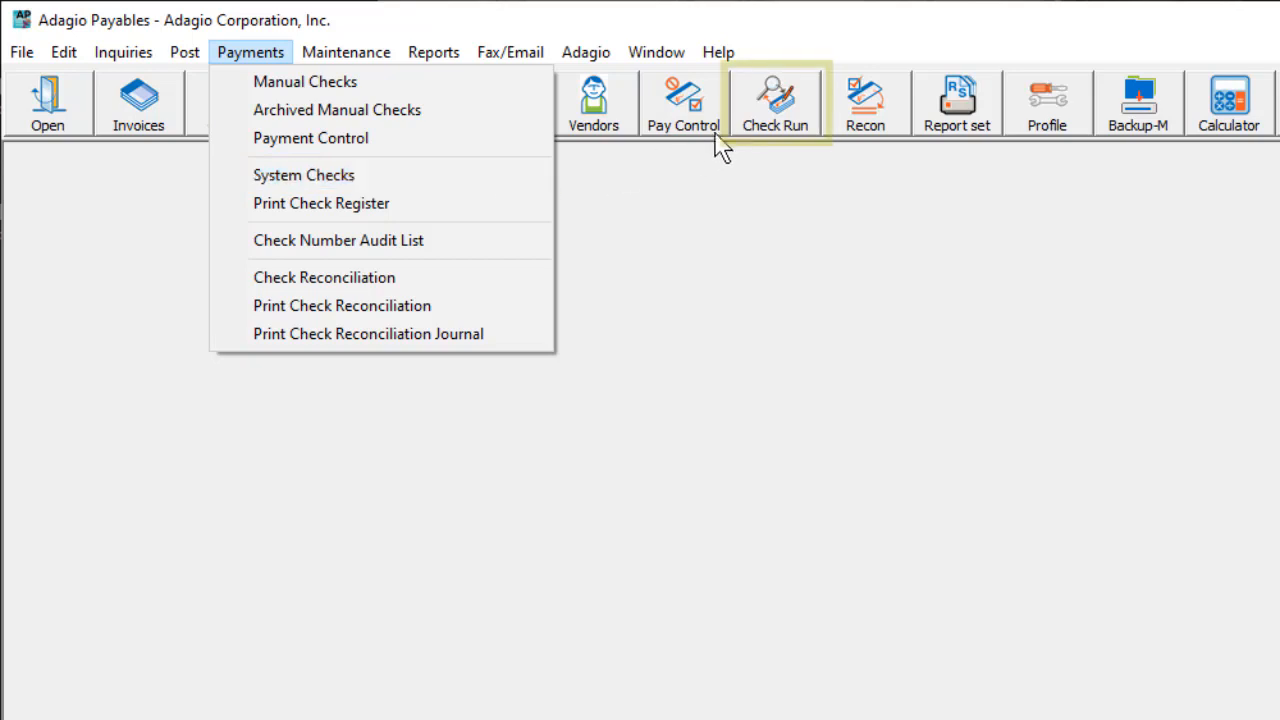
click(746, 142)
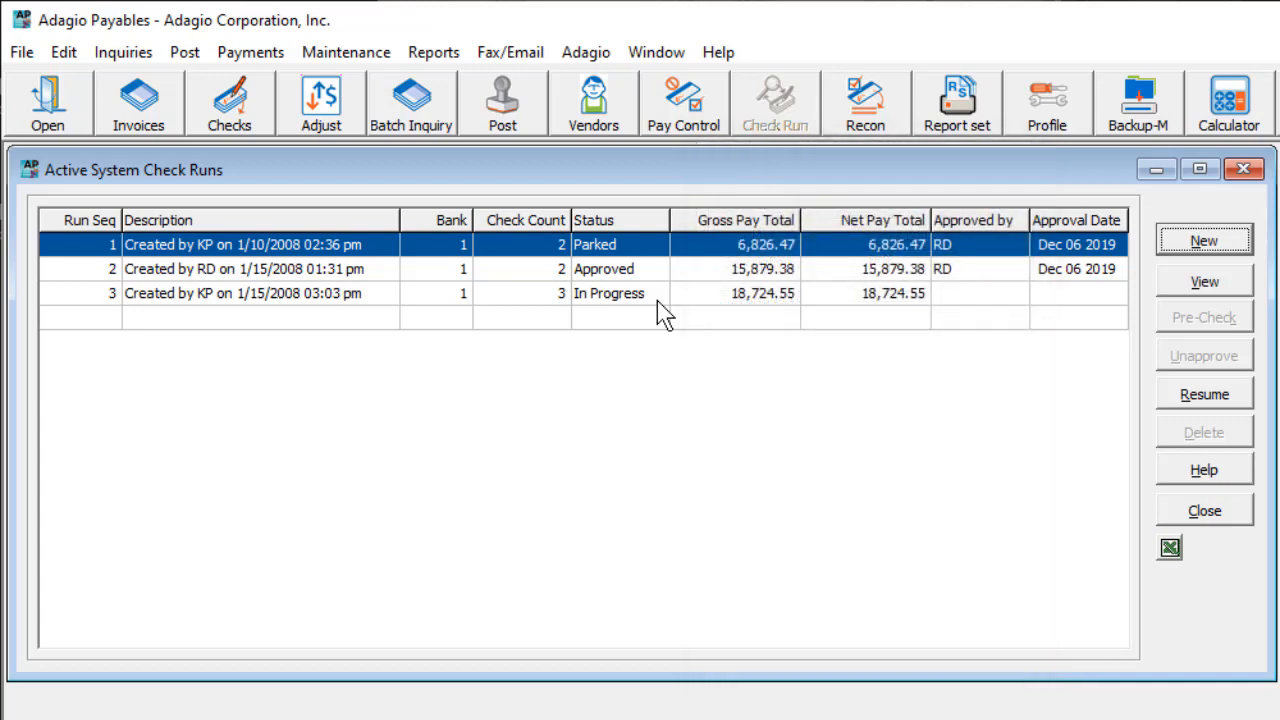
click(645, 296)
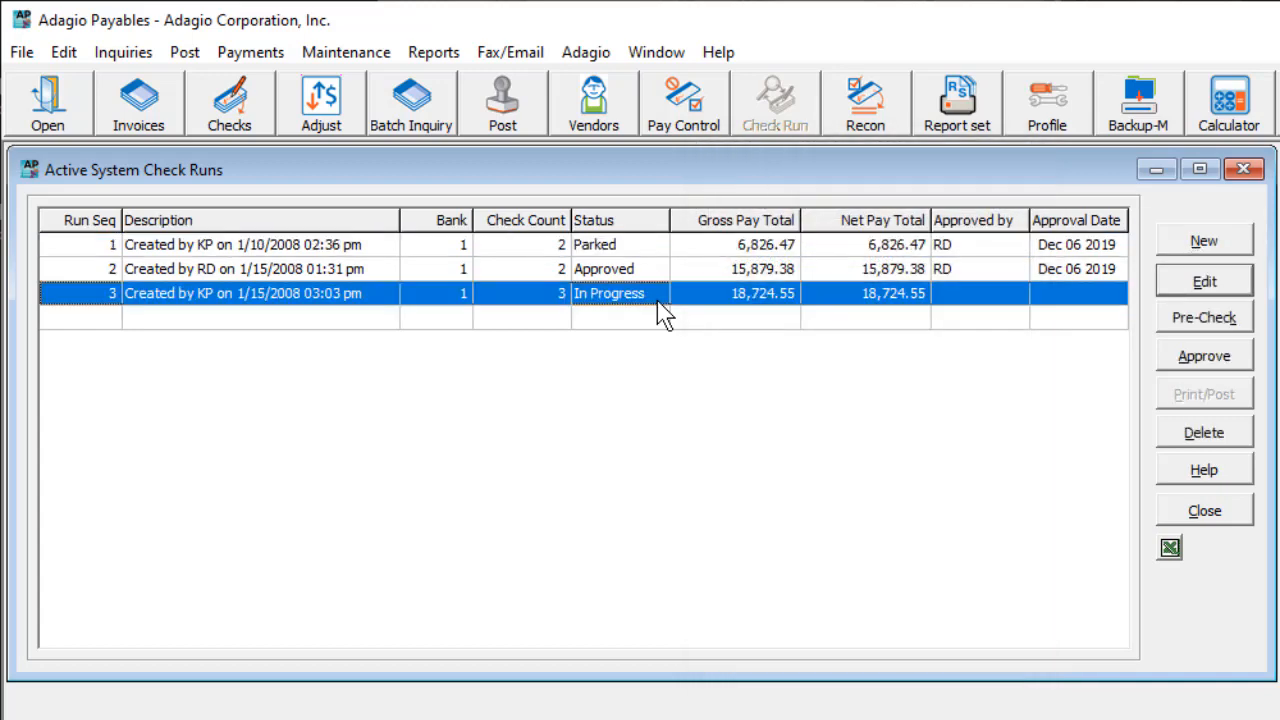
click(1166, 246)
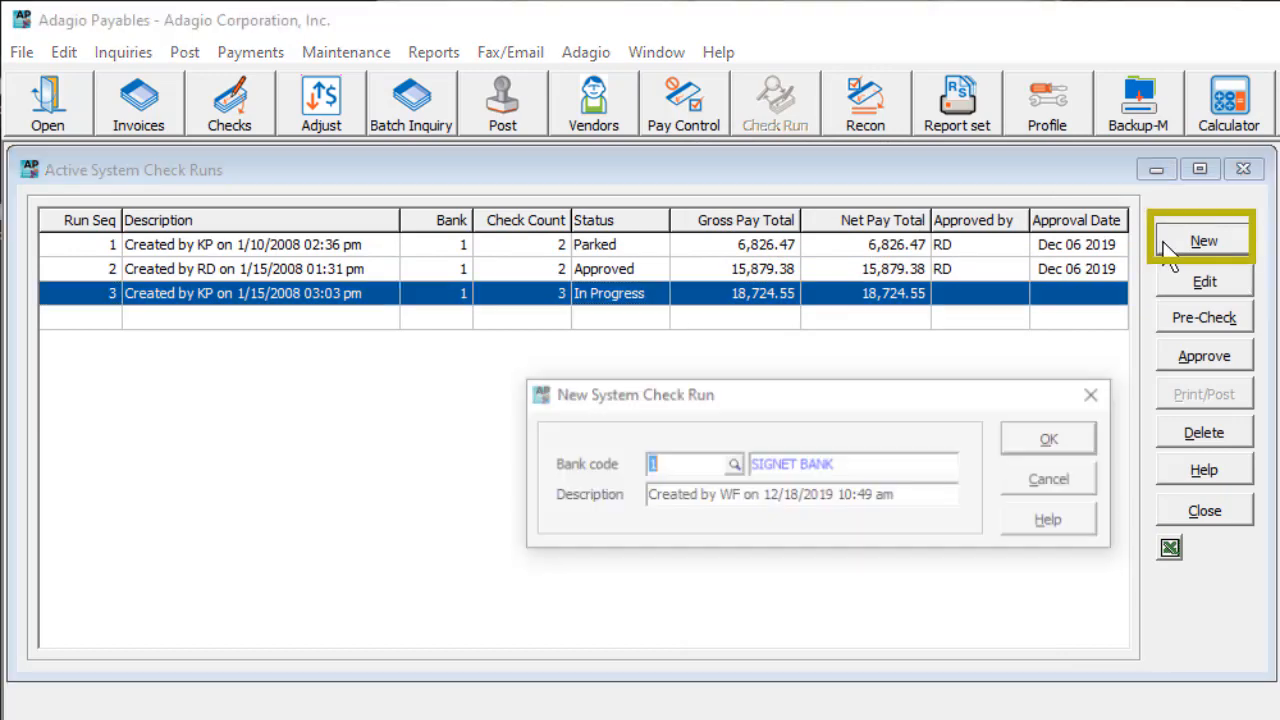
click(733, 465)
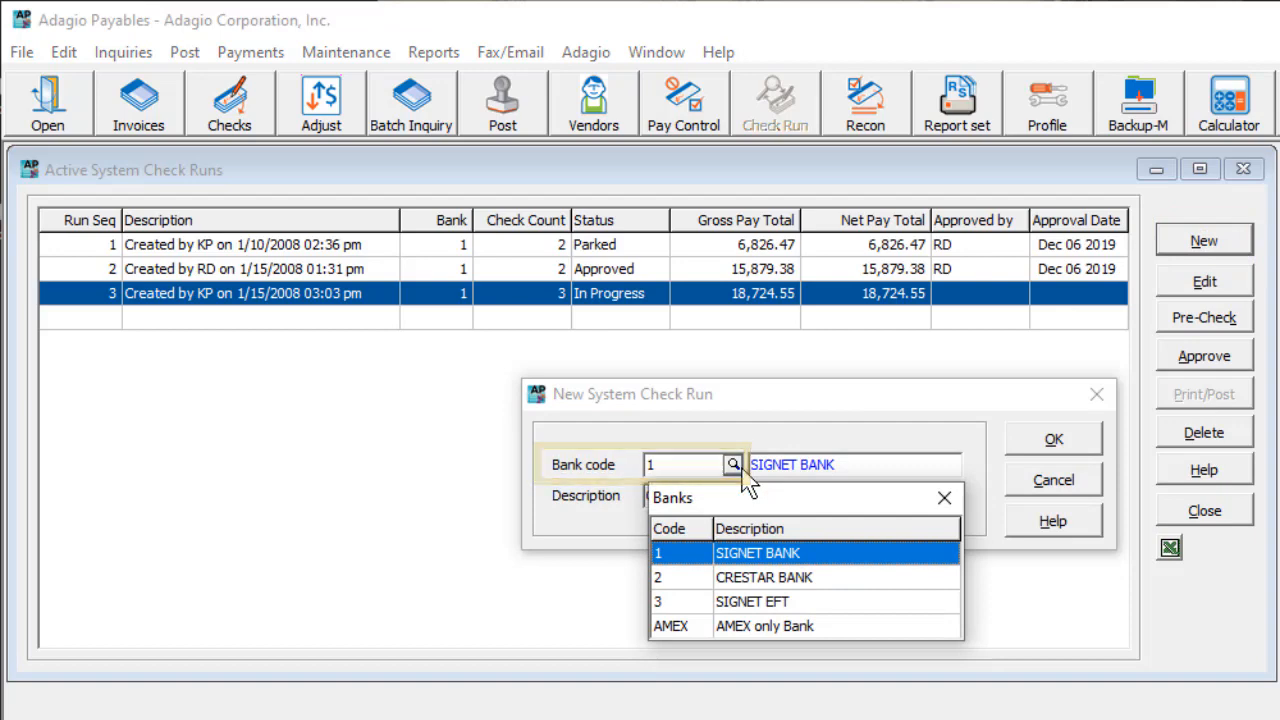
key(Escape)
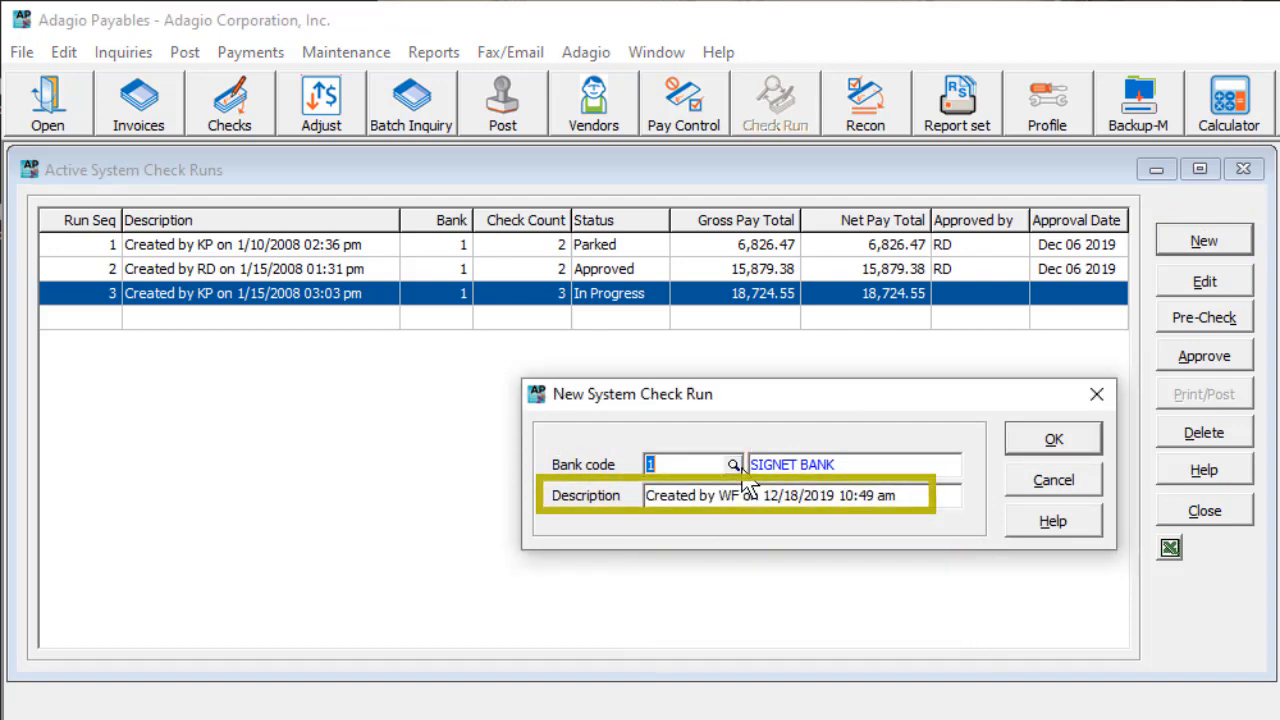
click(1016, 450)
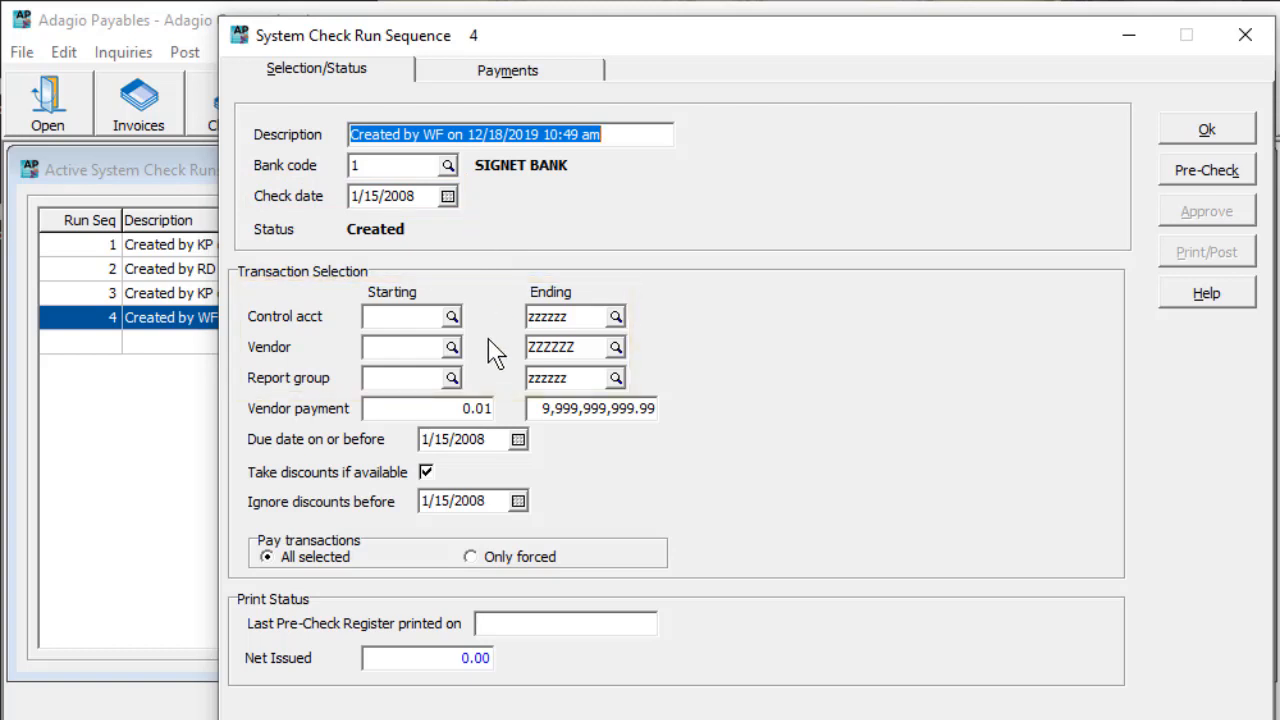
Step: Set the ending vendor payment limit to 100,000.00 and ignore discounts before 12/31/2007 in the transaction selection
click(644, 412)
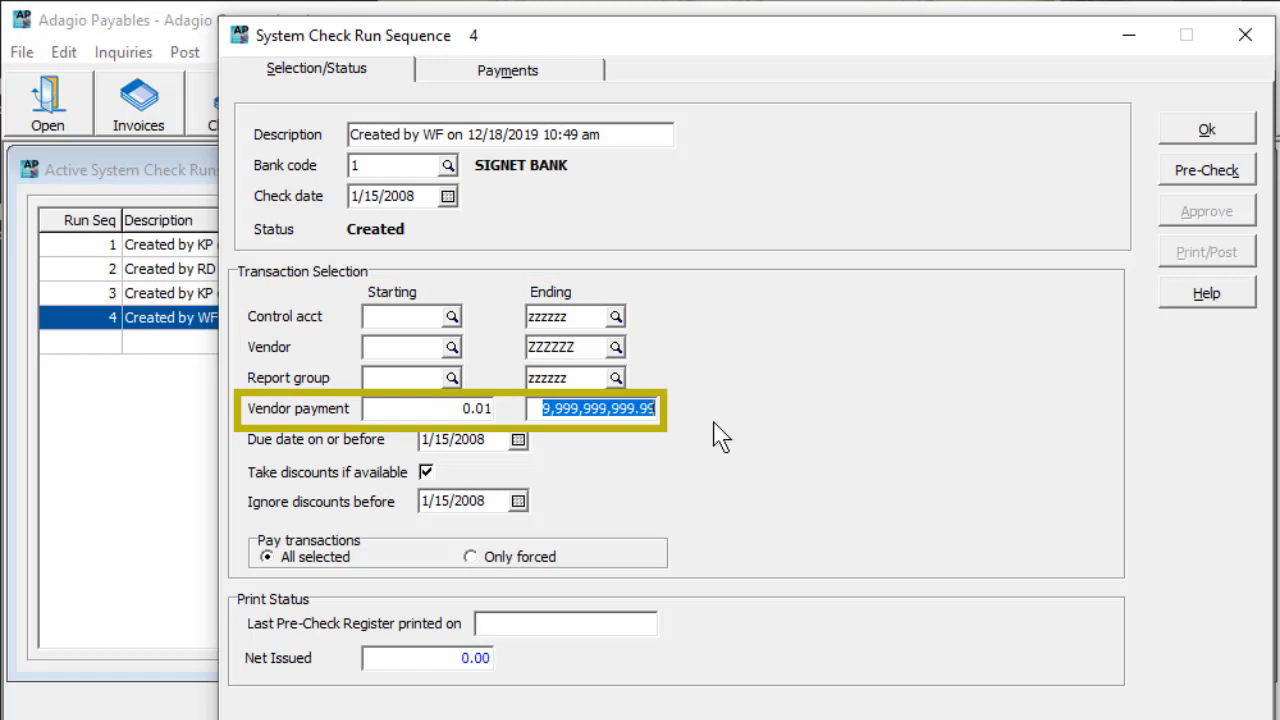
text(100,00)
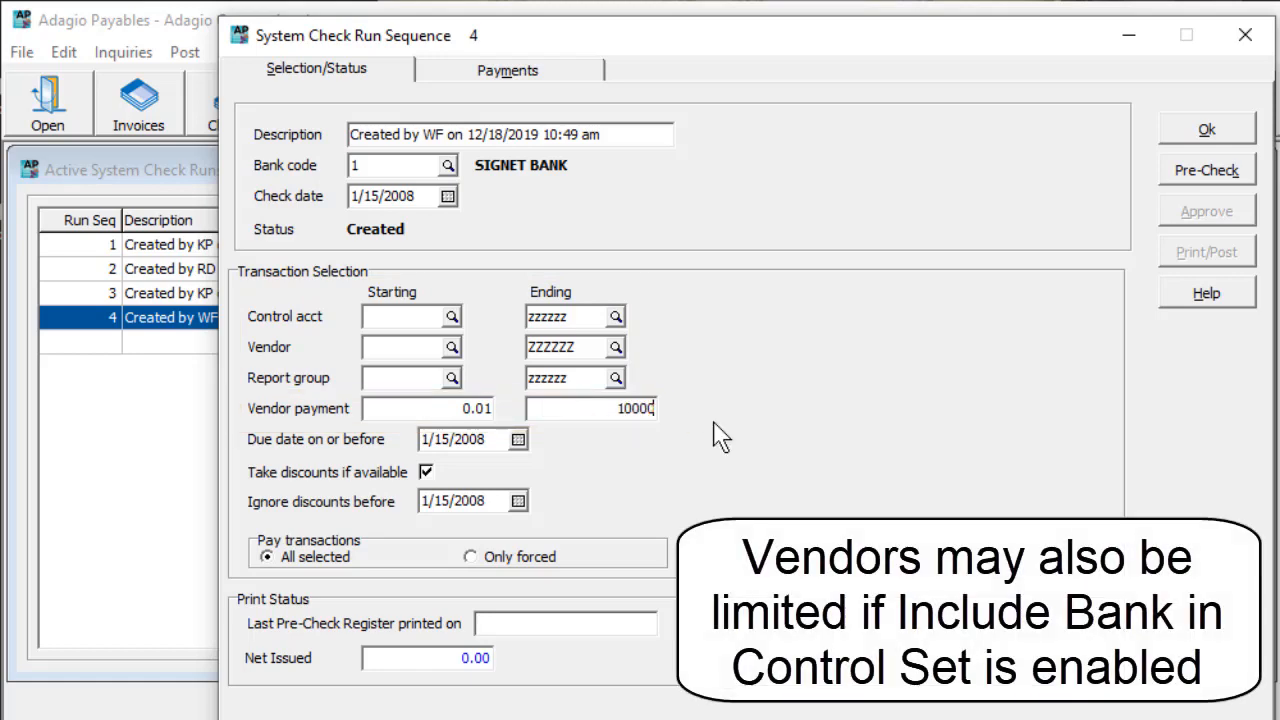
text(0)
key(Tab)
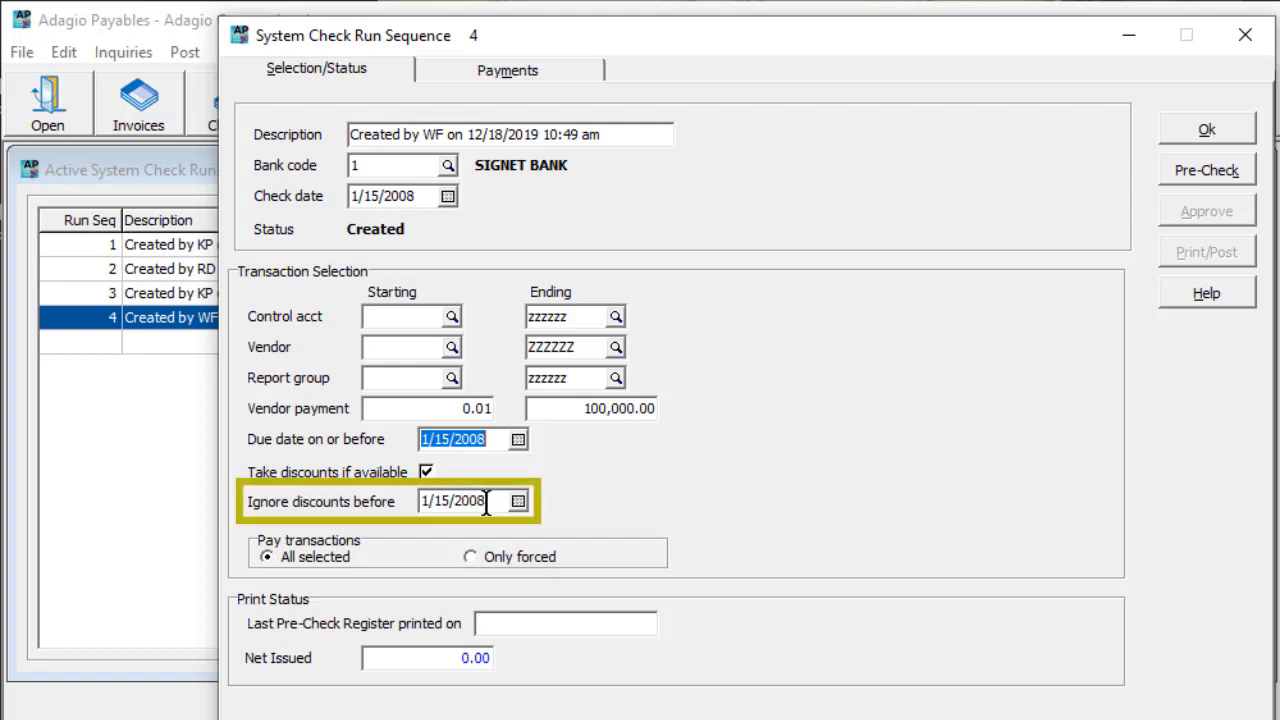
click(420, 503)
text(12/31/200)
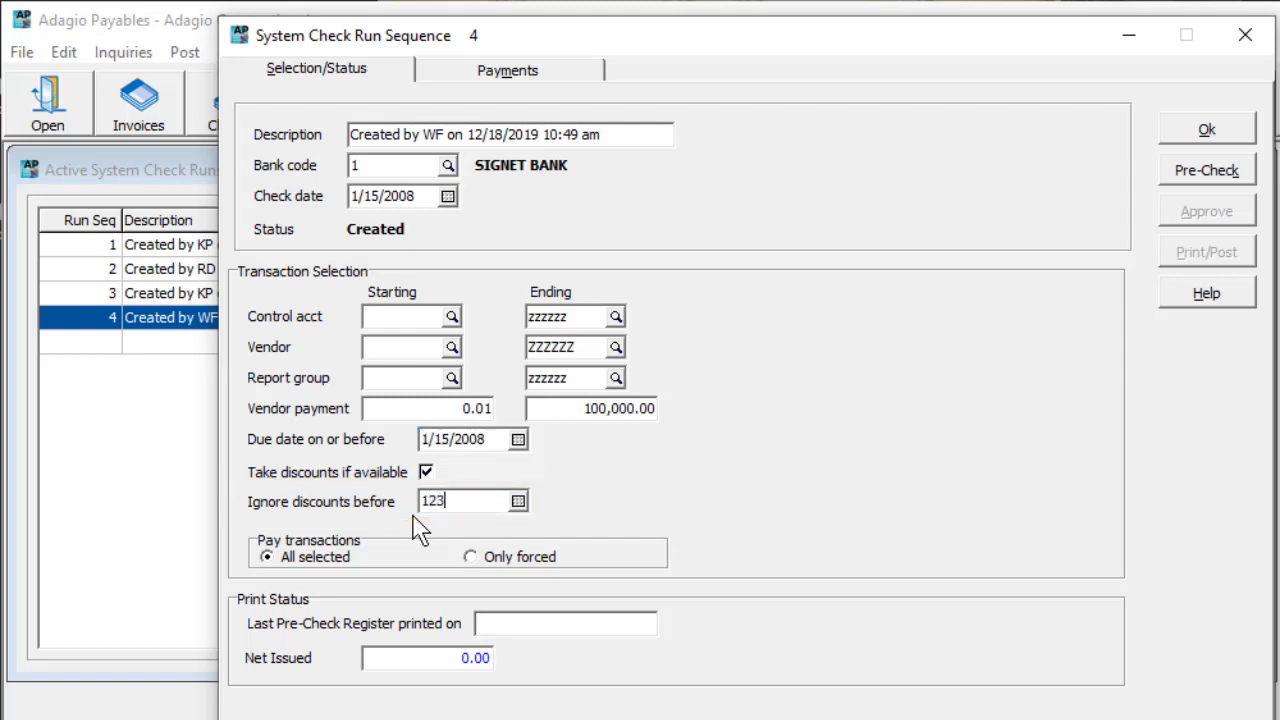
text(7)
key(Tab)
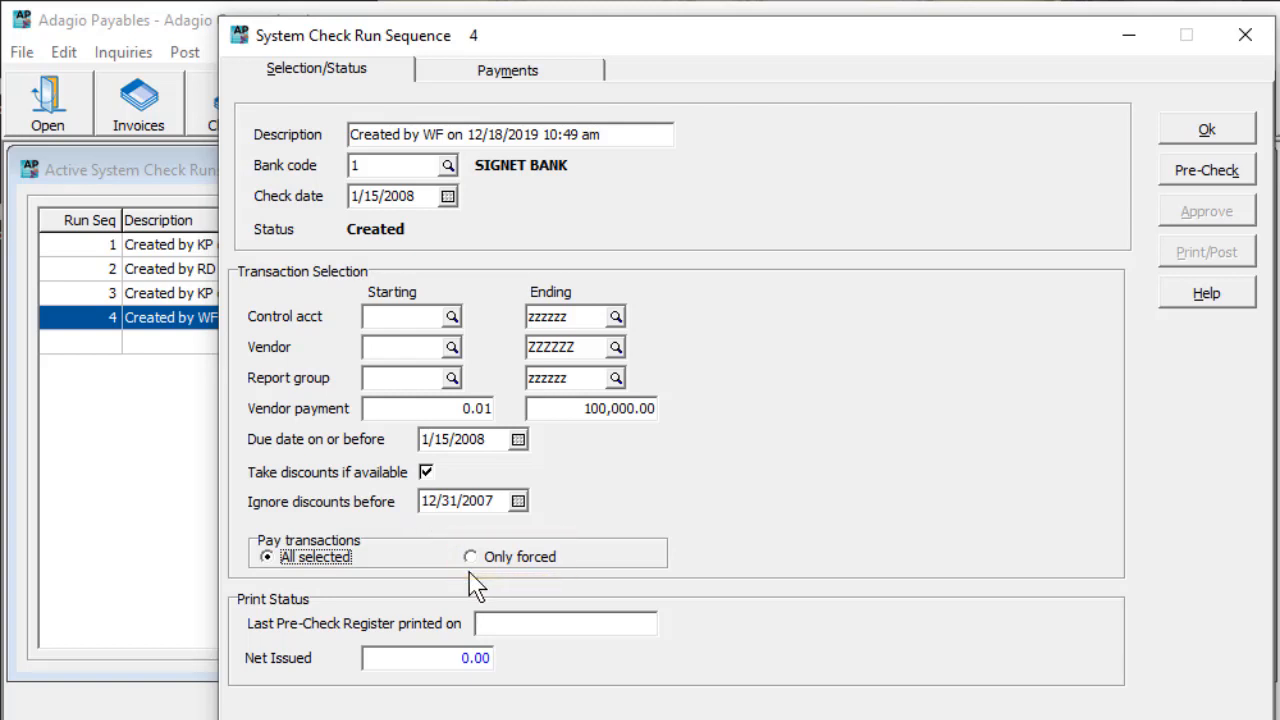
Step: Preview the Pre-Check Register for the new run as register only and again for payables withheld only
click(1163, 180)
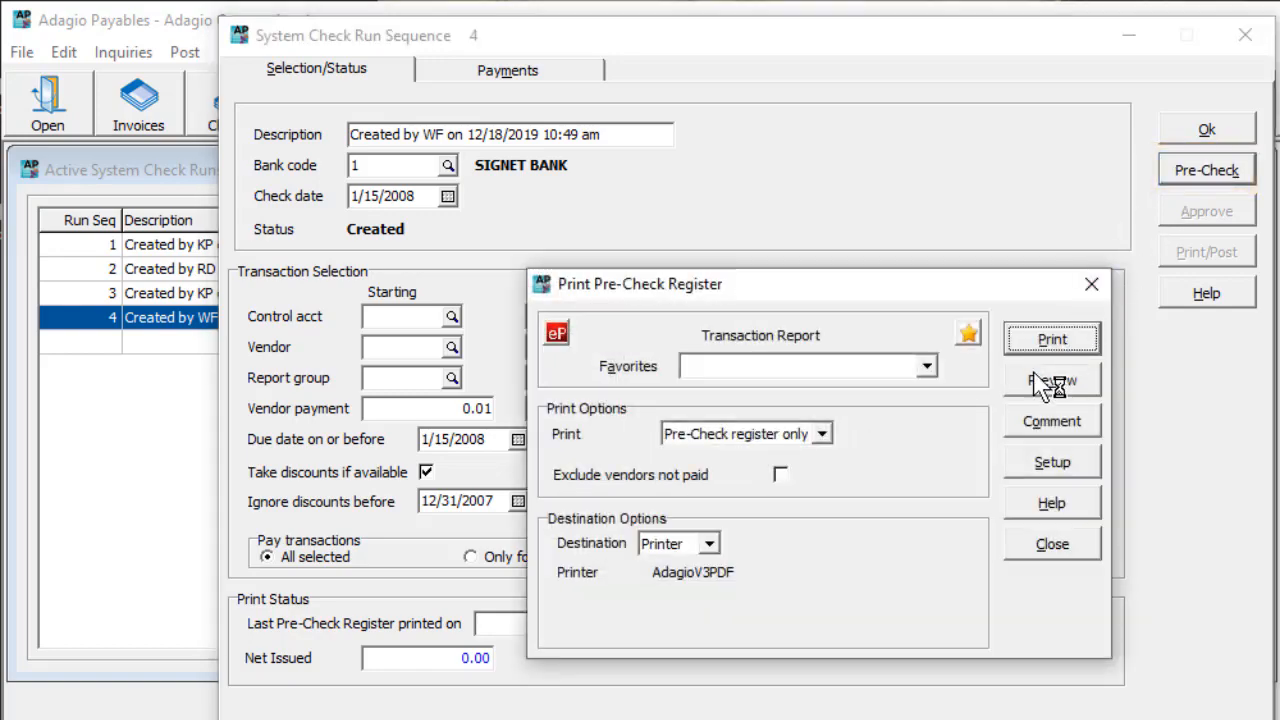
click(1040, 385)
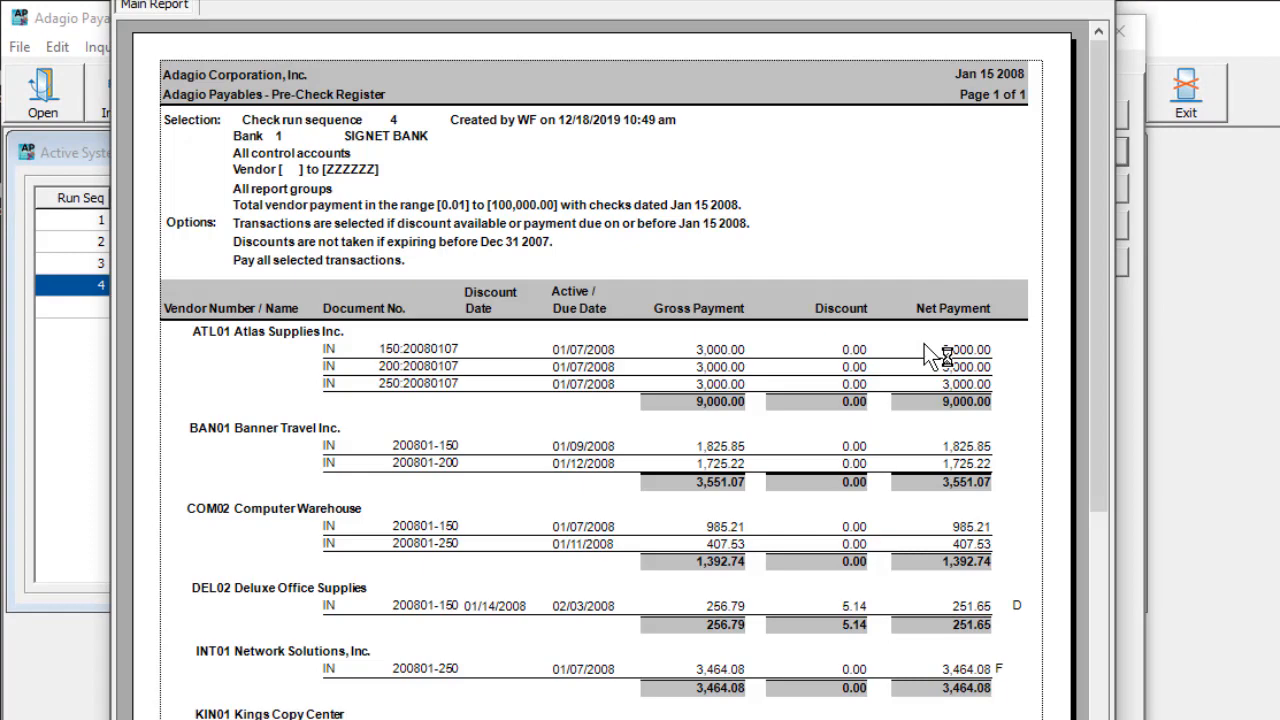
scroll(924, 350, down, 5)
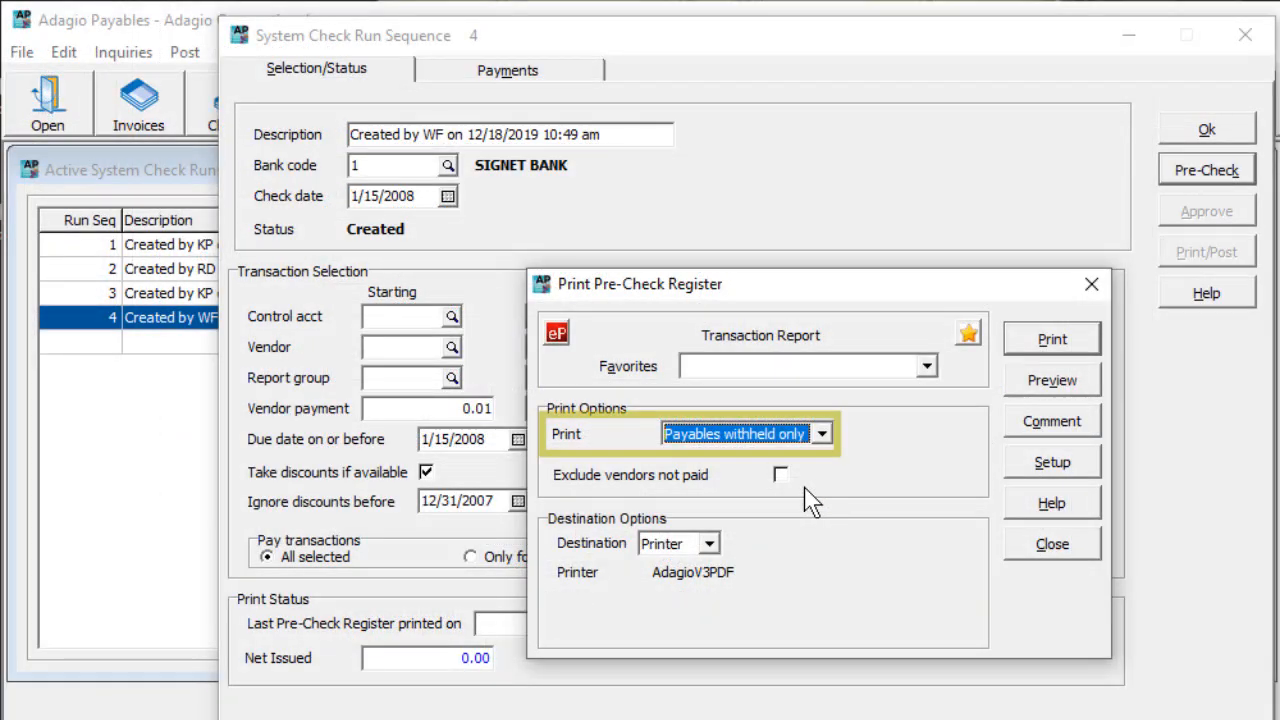
click(1020, 390)
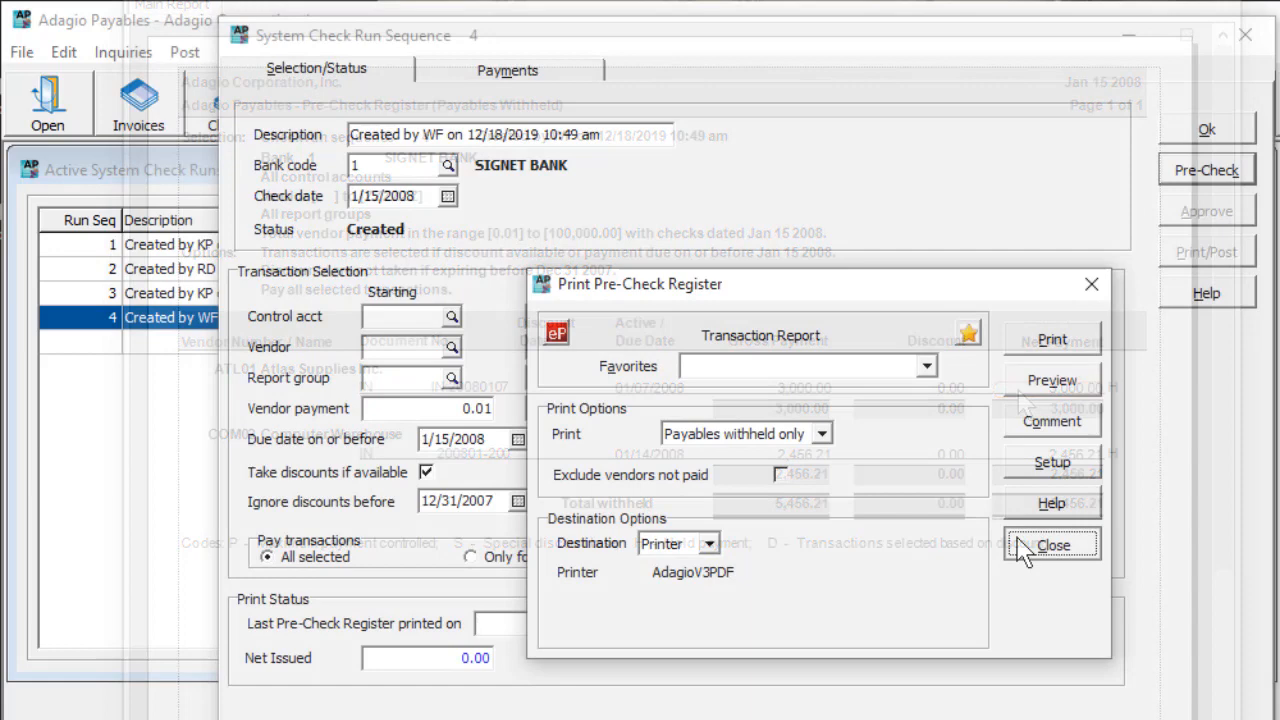
Step: Generate the run's payment list and view it sorted by net payment and again by vendor number
click(1040, 463)
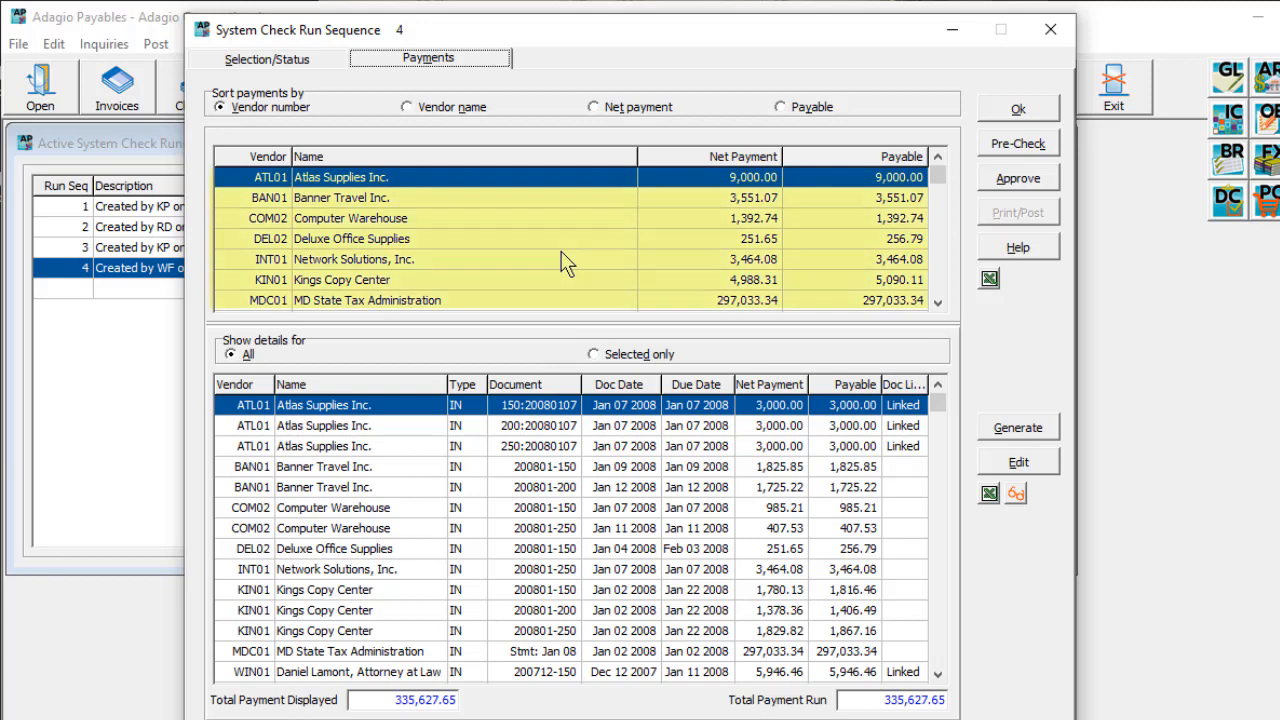
click(596, 112)
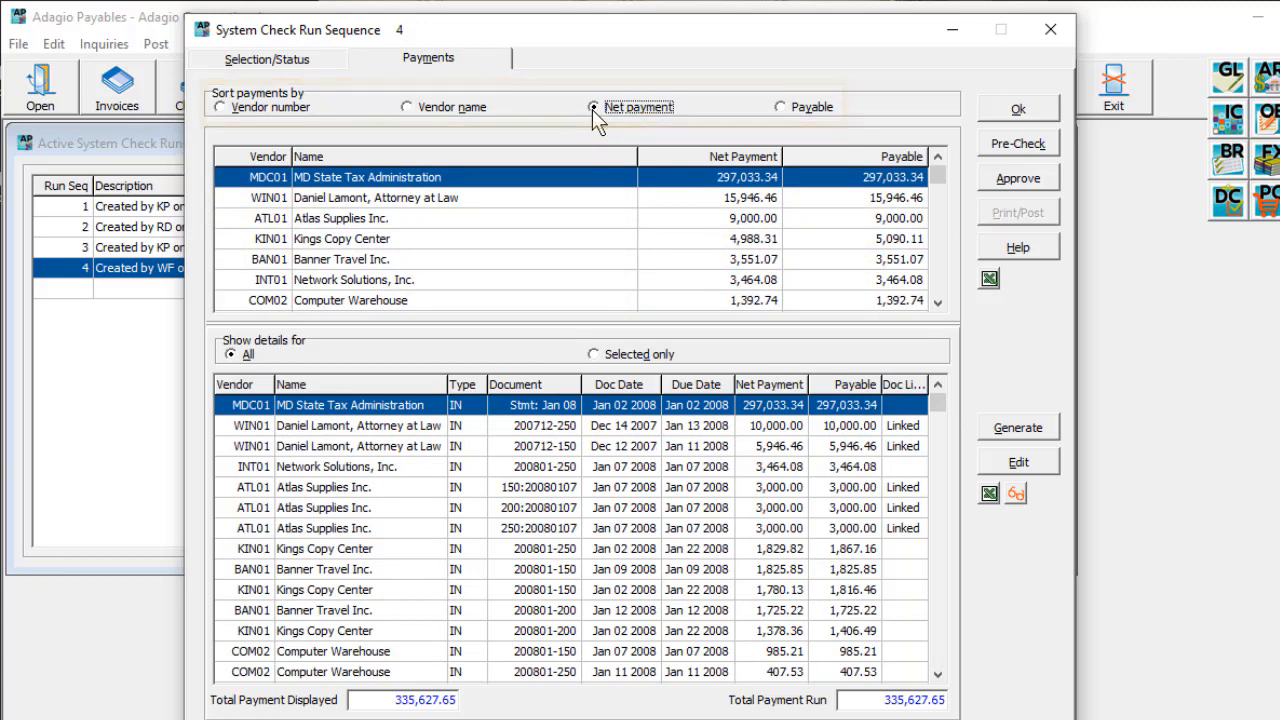
click(308, 112)
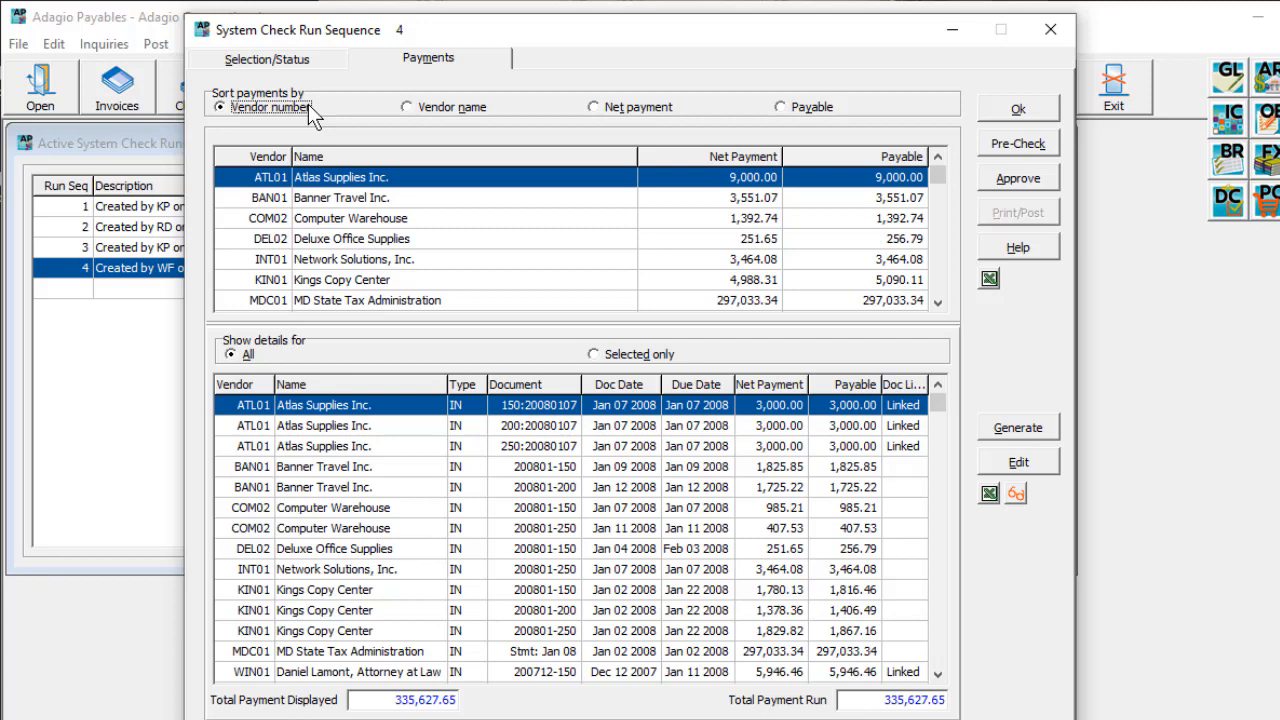
Step: Set the gross payment of the third Atlas Supplies Inc. invoice to 0
double_click(415, 441)
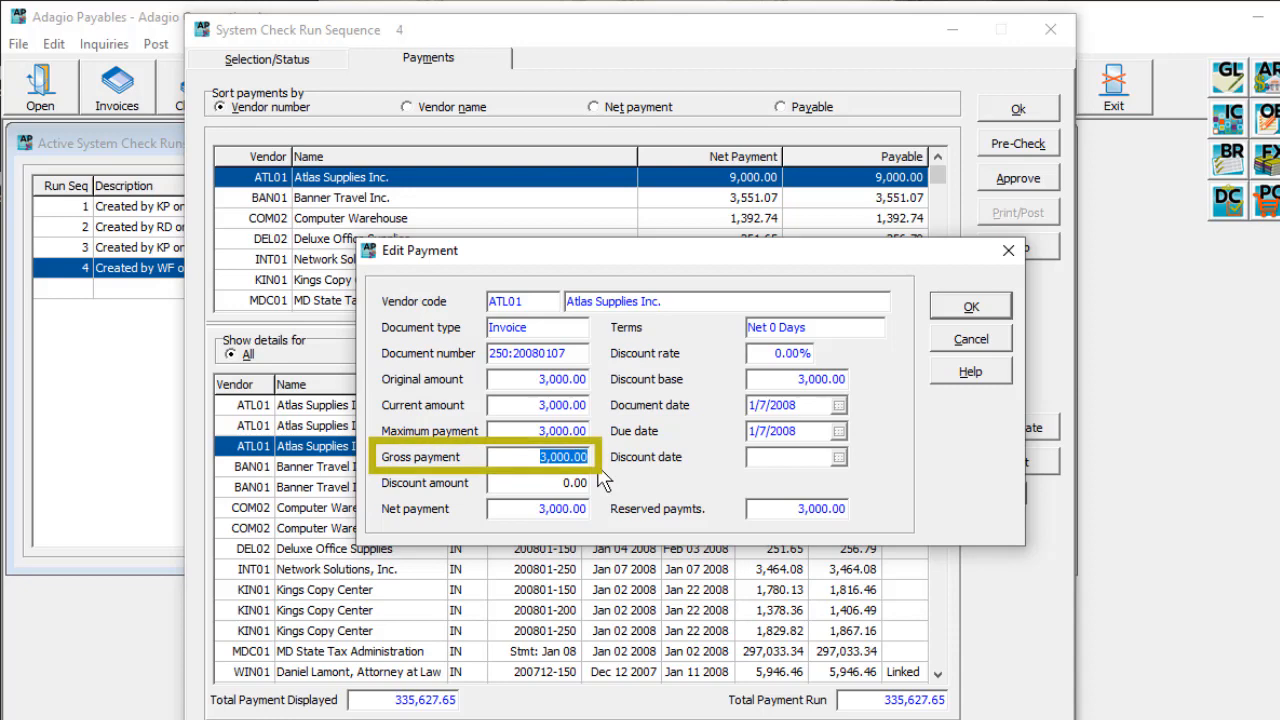
text(0)
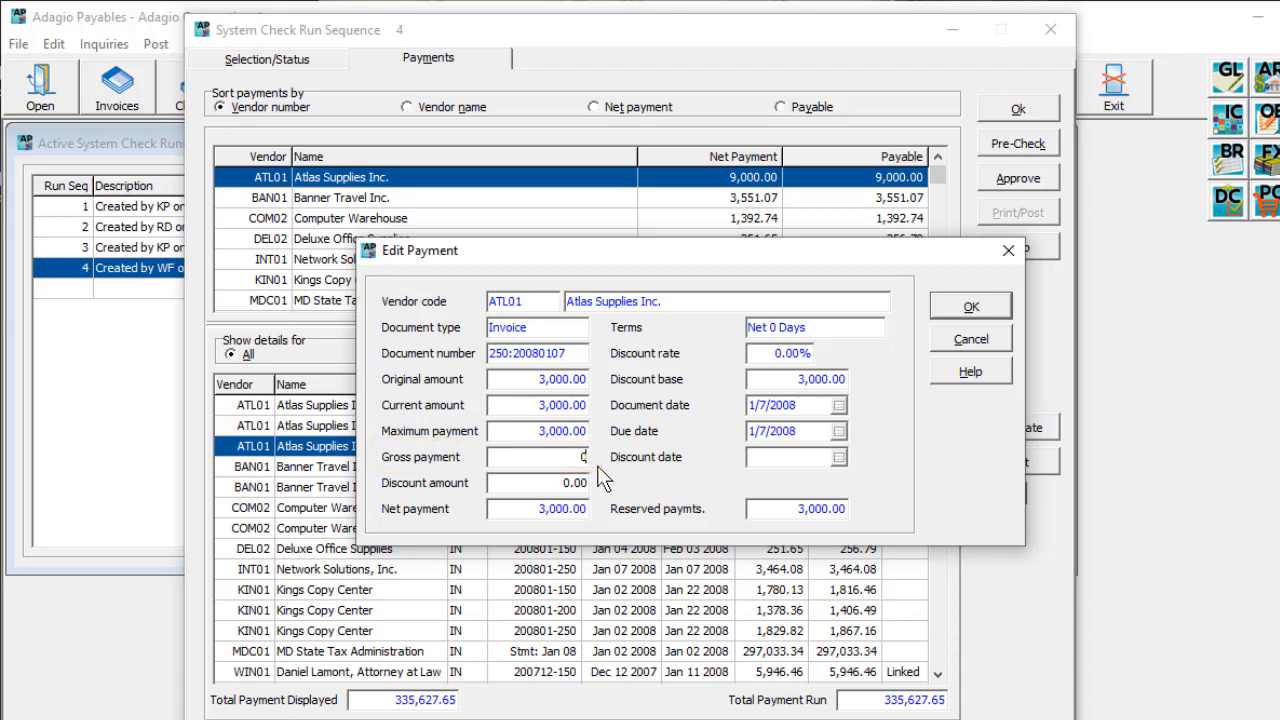
click(931, 312)
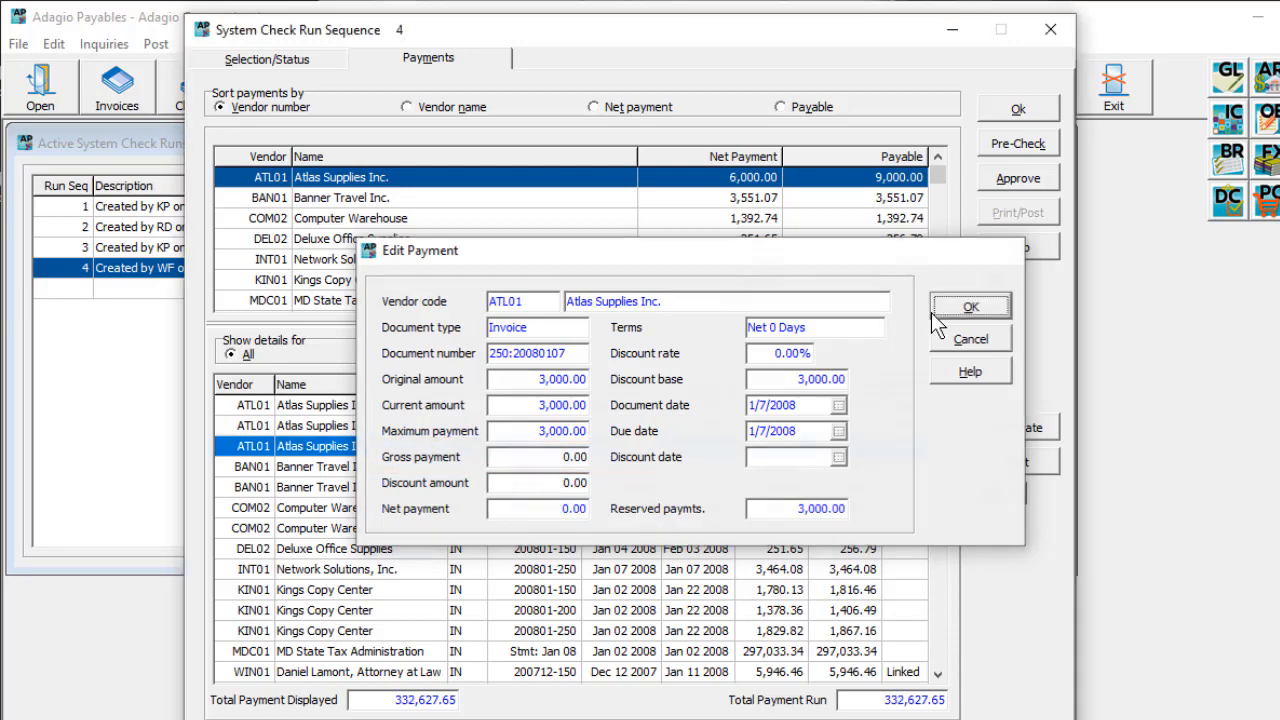
Step: Clear the payments for Banner Travel's Jan 12 2008 invoice, Computer Warehouse's Jan 11 2008 invoice and all Kings Copy Center invoices
right_click(621, 486)
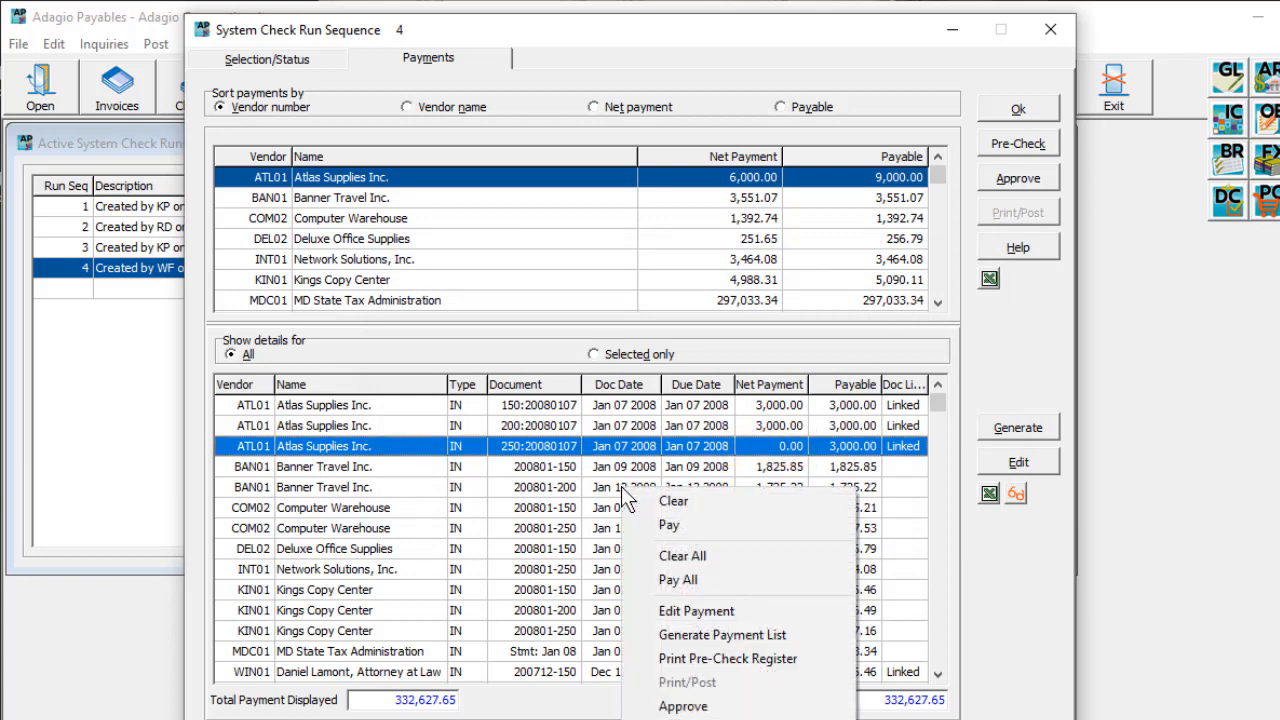
click(634, 580)
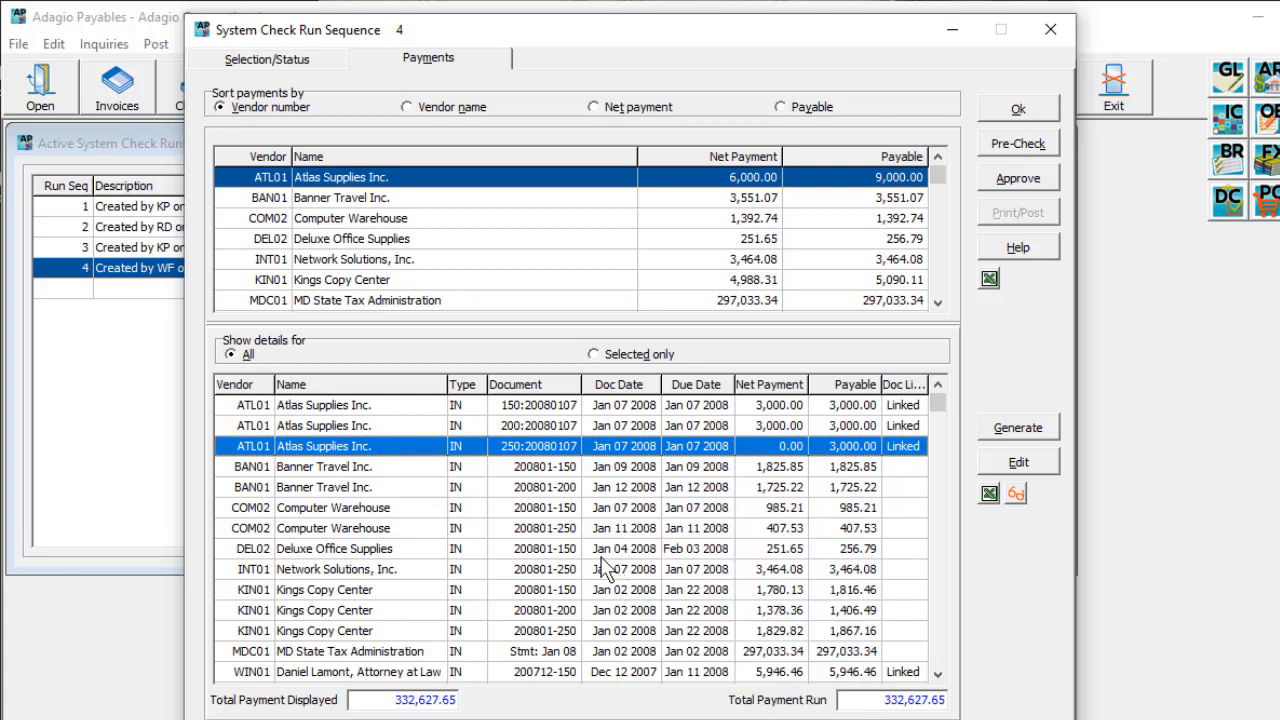
click(581, 489)
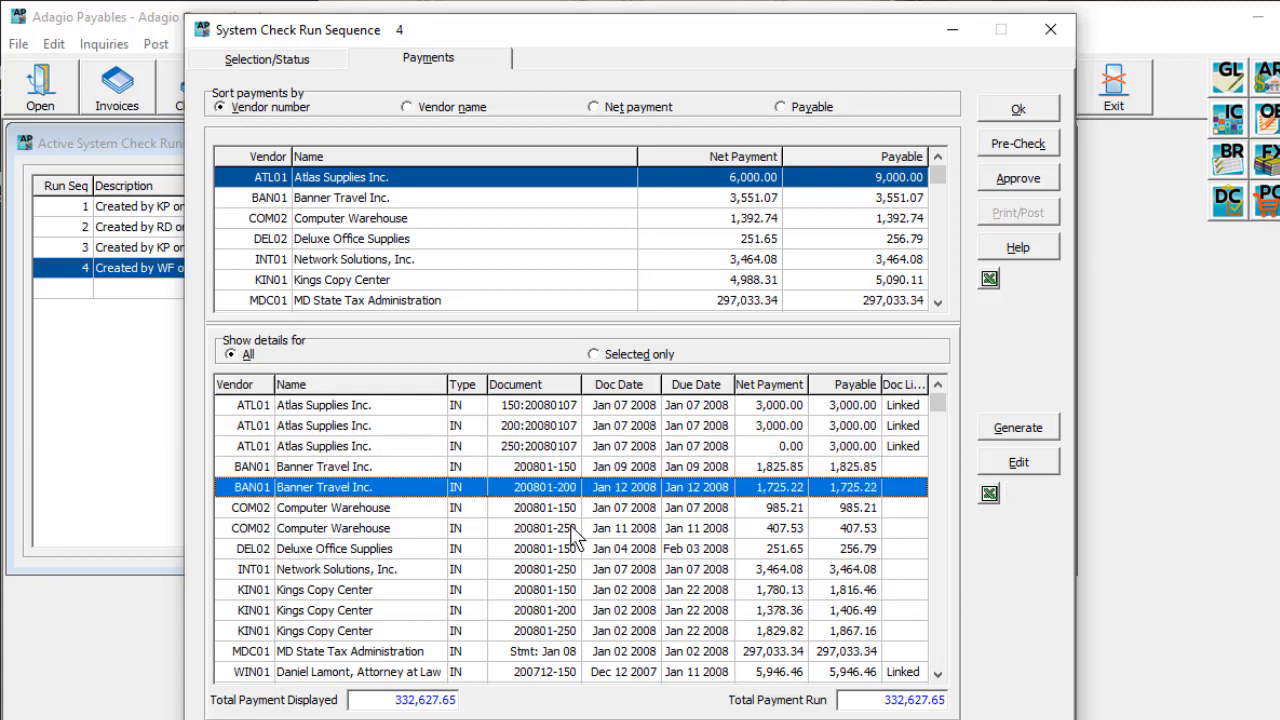
ctrl+click(571, 527)
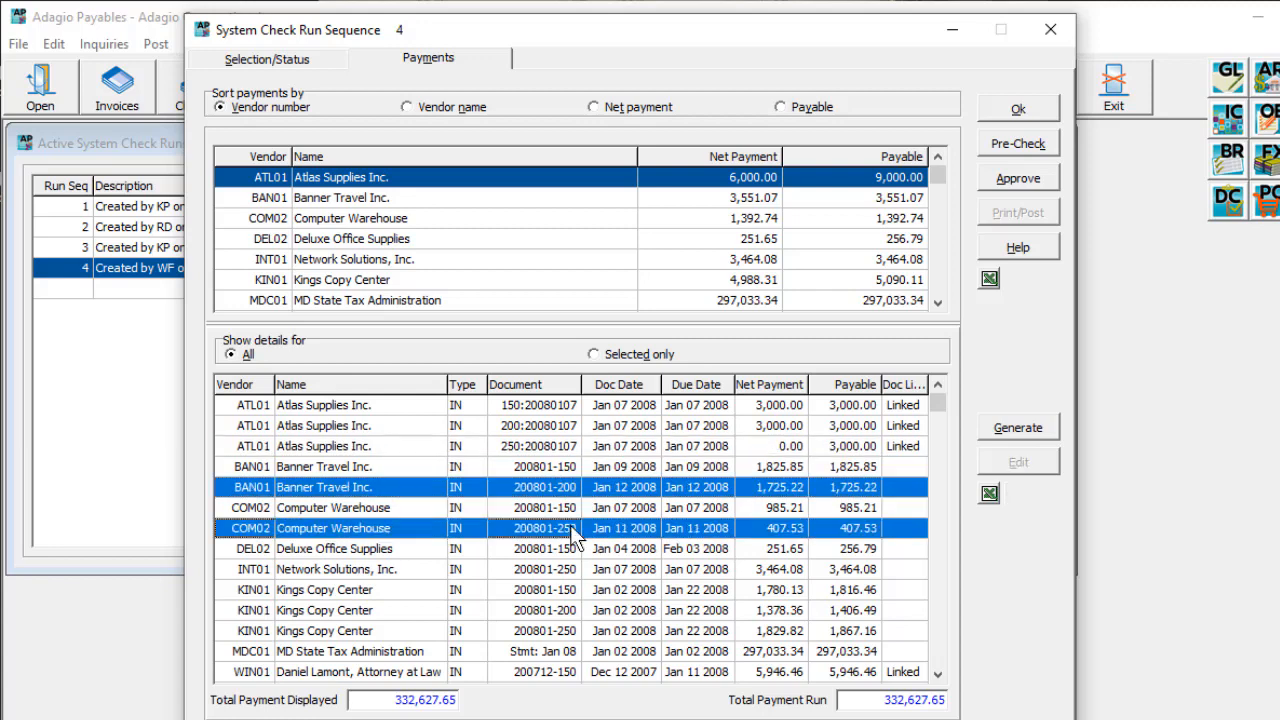
right_click(764, 532)
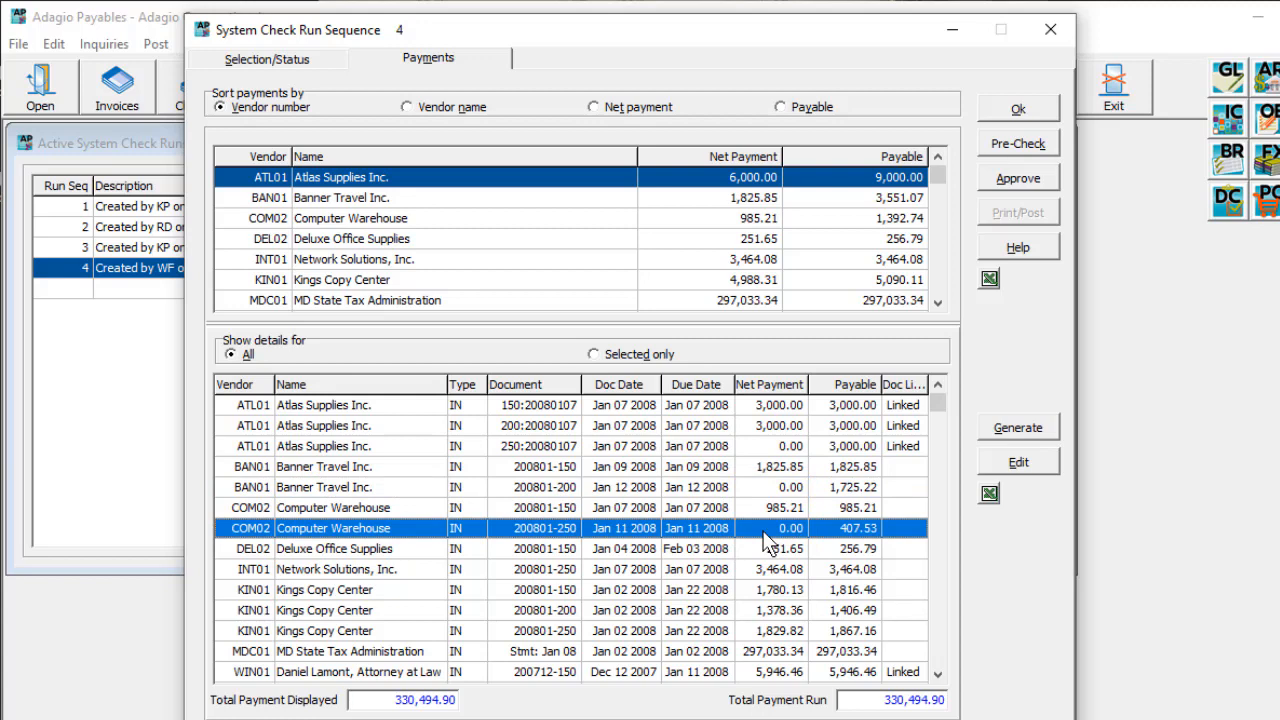
click(713, 282)
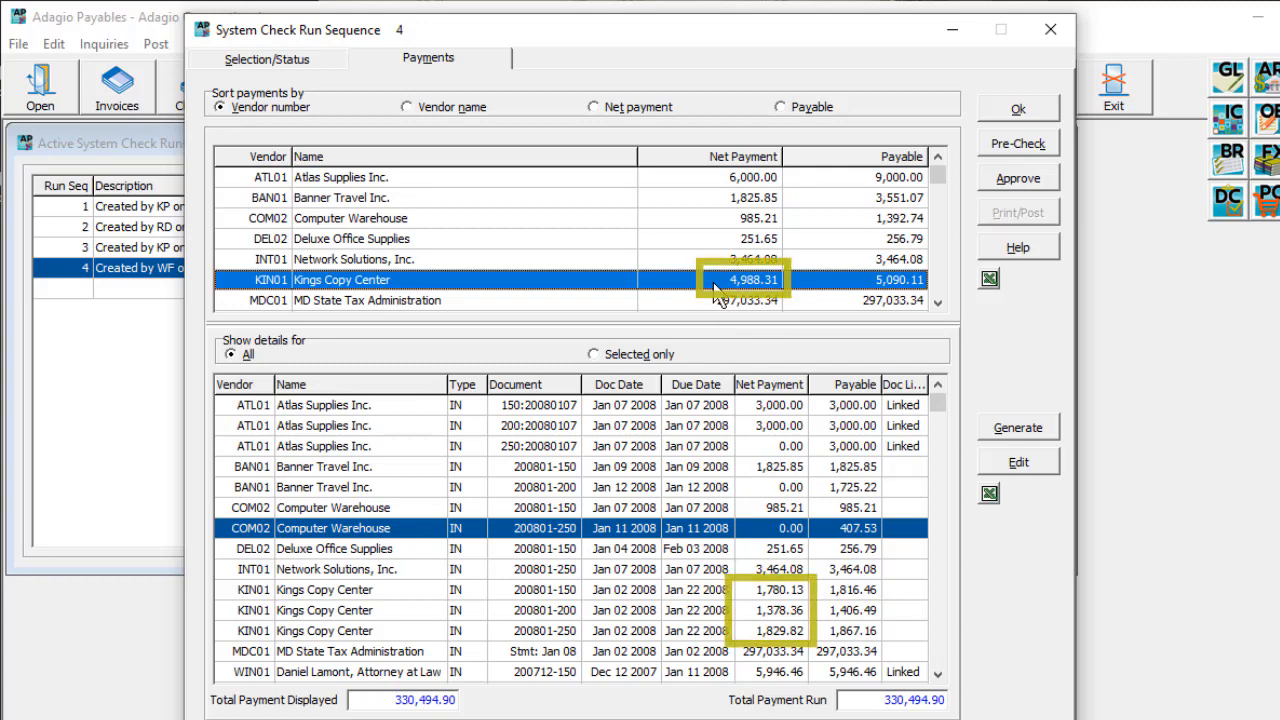
right_click(713, 282)
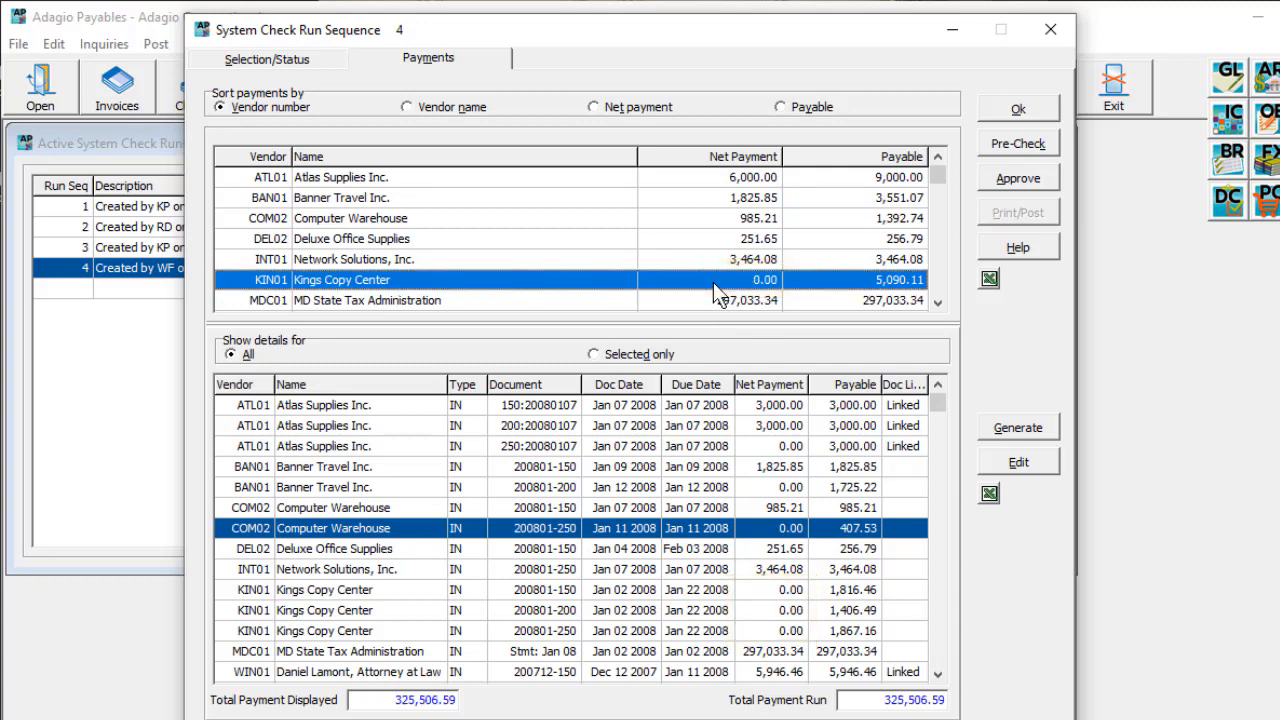
Step: Set up the Pre-Check Register for the edited payments with vendors not paid excluded
click(999, 145)
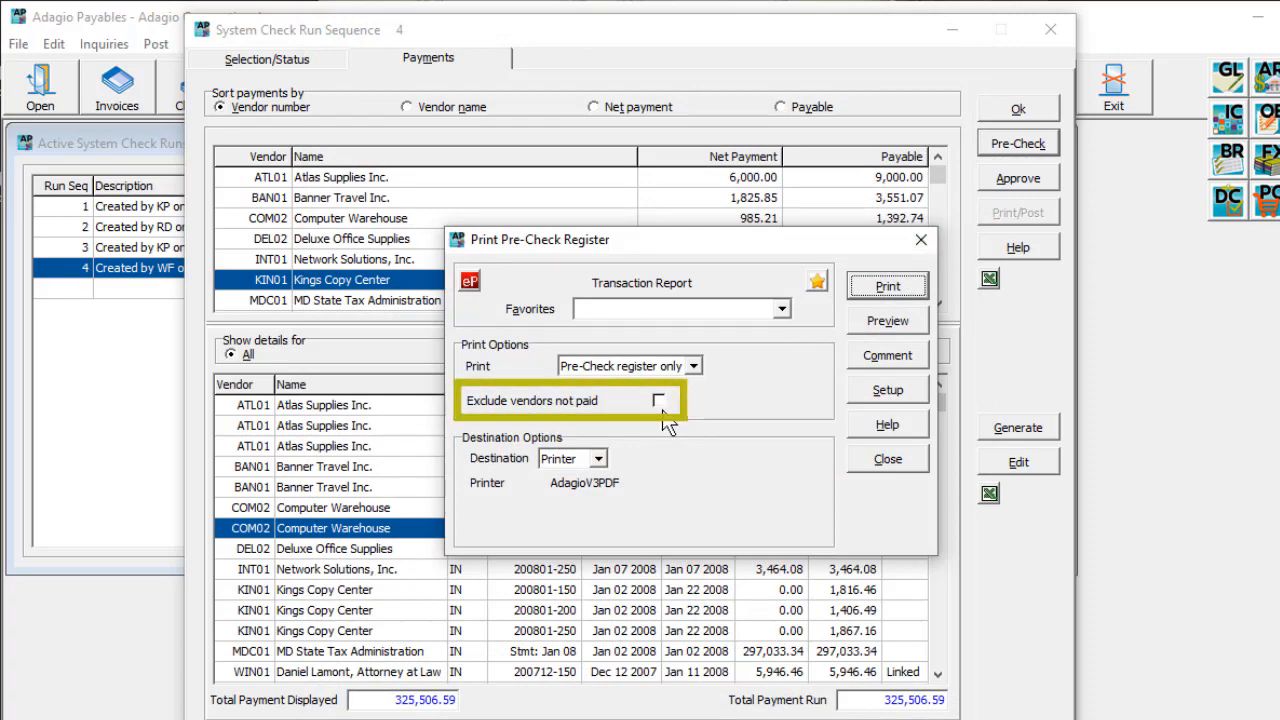
click(659, 403)
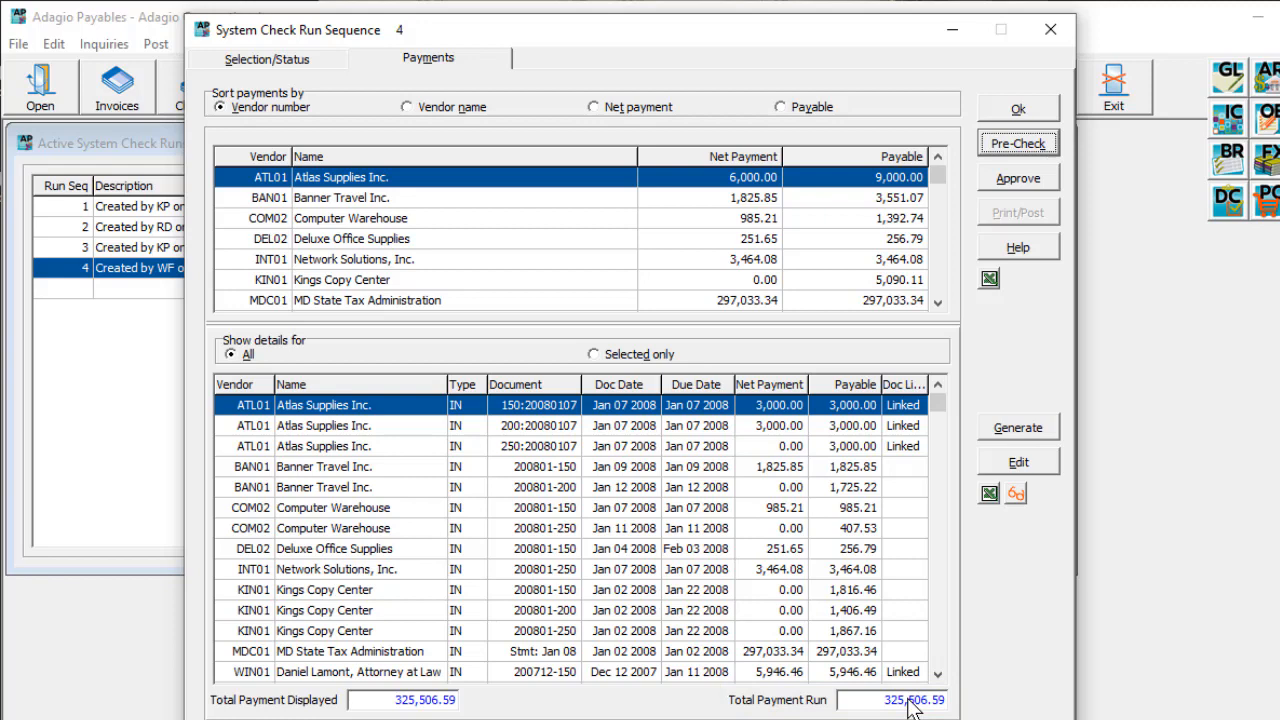
Step: View the payment details for Atlas Supplies only, restore the details for all vendors, and open the first invoice's linked document
click(605, 358)
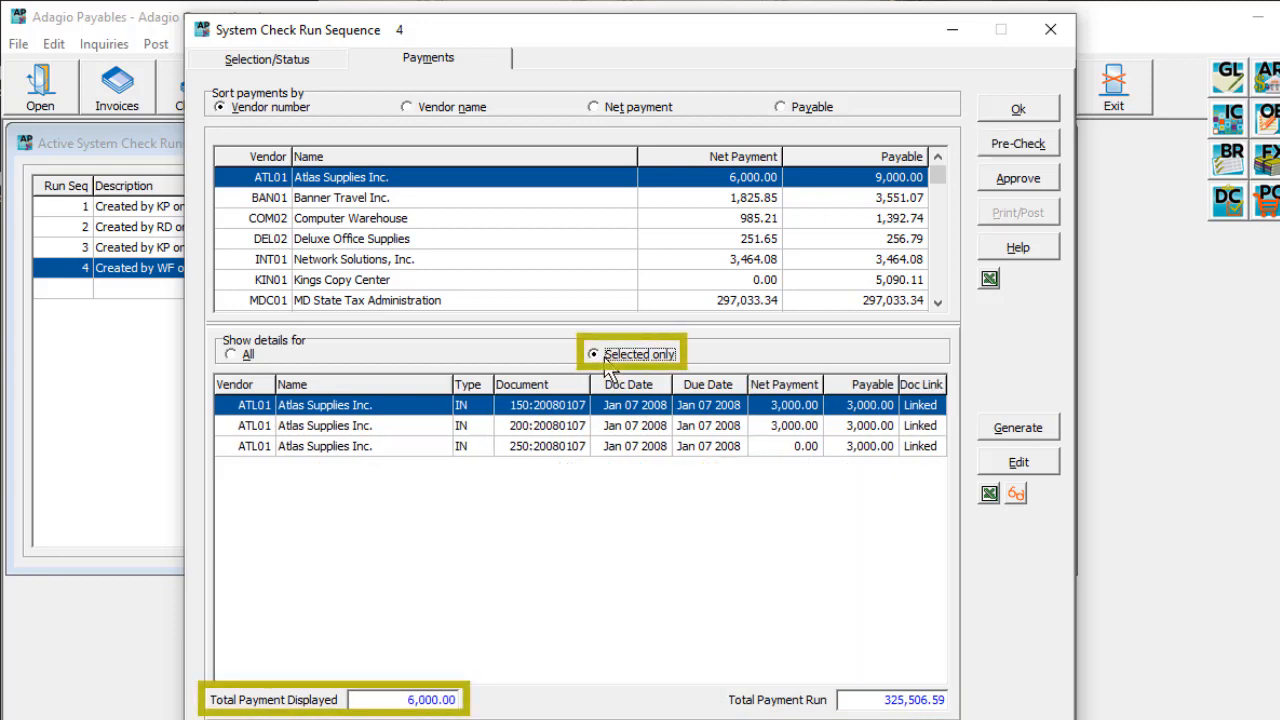
click(247, 358)
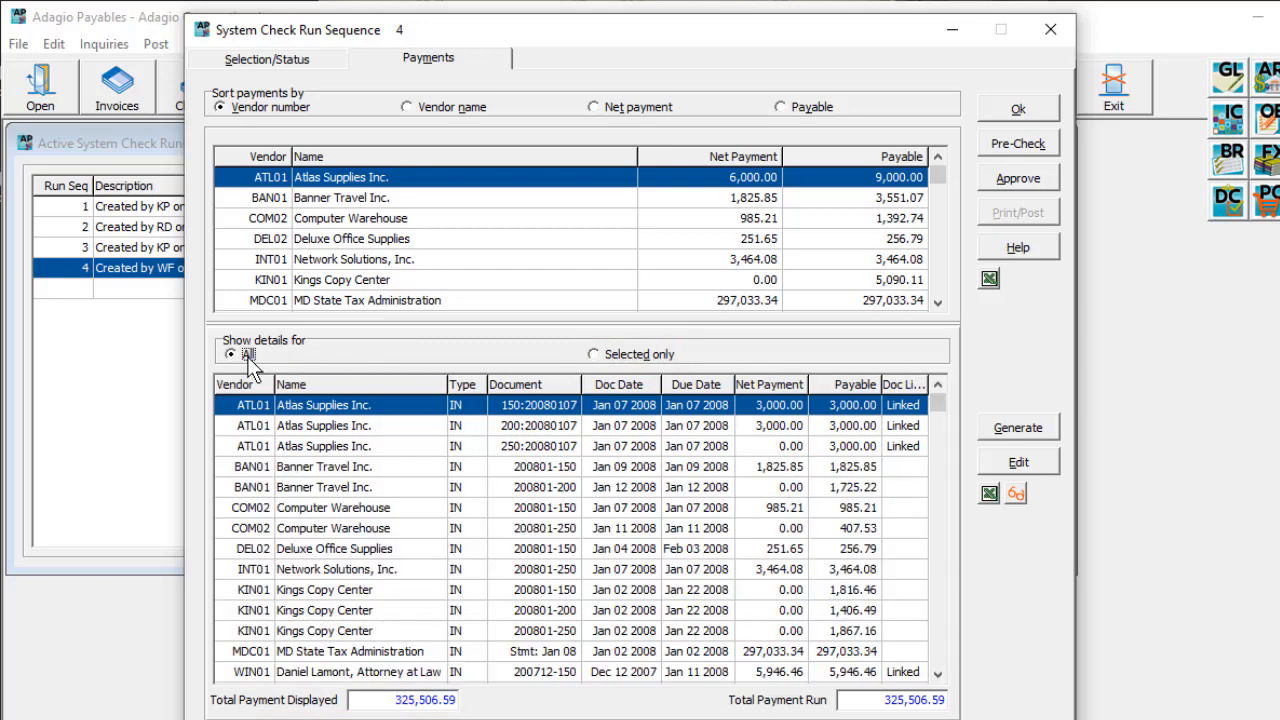
click(1016, 494)
Step: Save and close check run sequence 4 and approve it in the list of active system check runs
click(1004, 114)
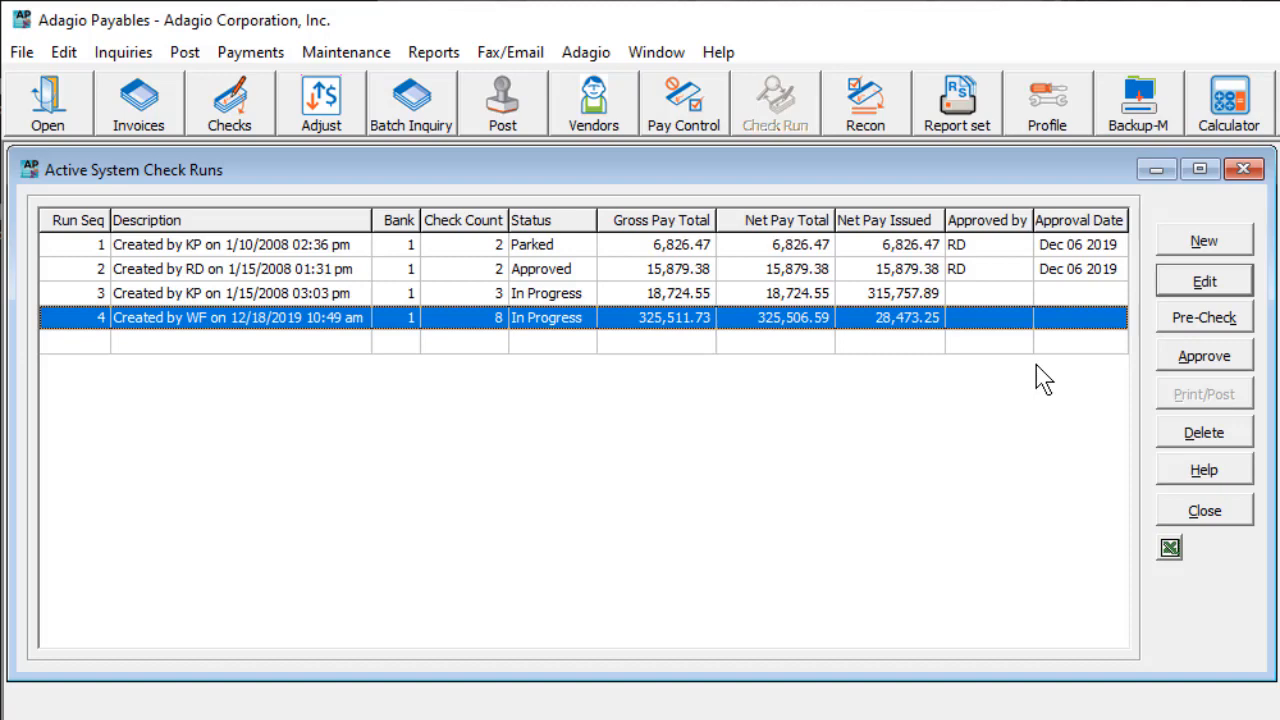
click(1244, 360)
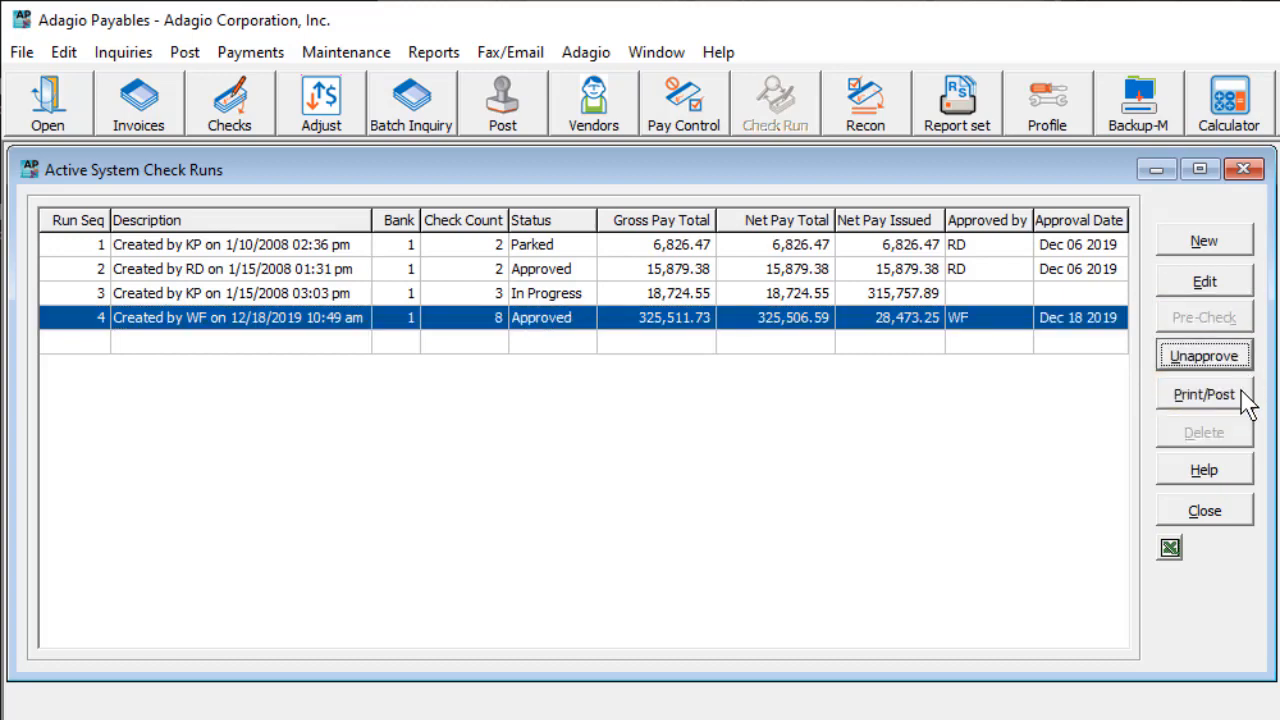
Step: Open check run sequence 4 and run Print/Post without a backup, continuing with printing and posting despite the changed payments
click(1234, 291)
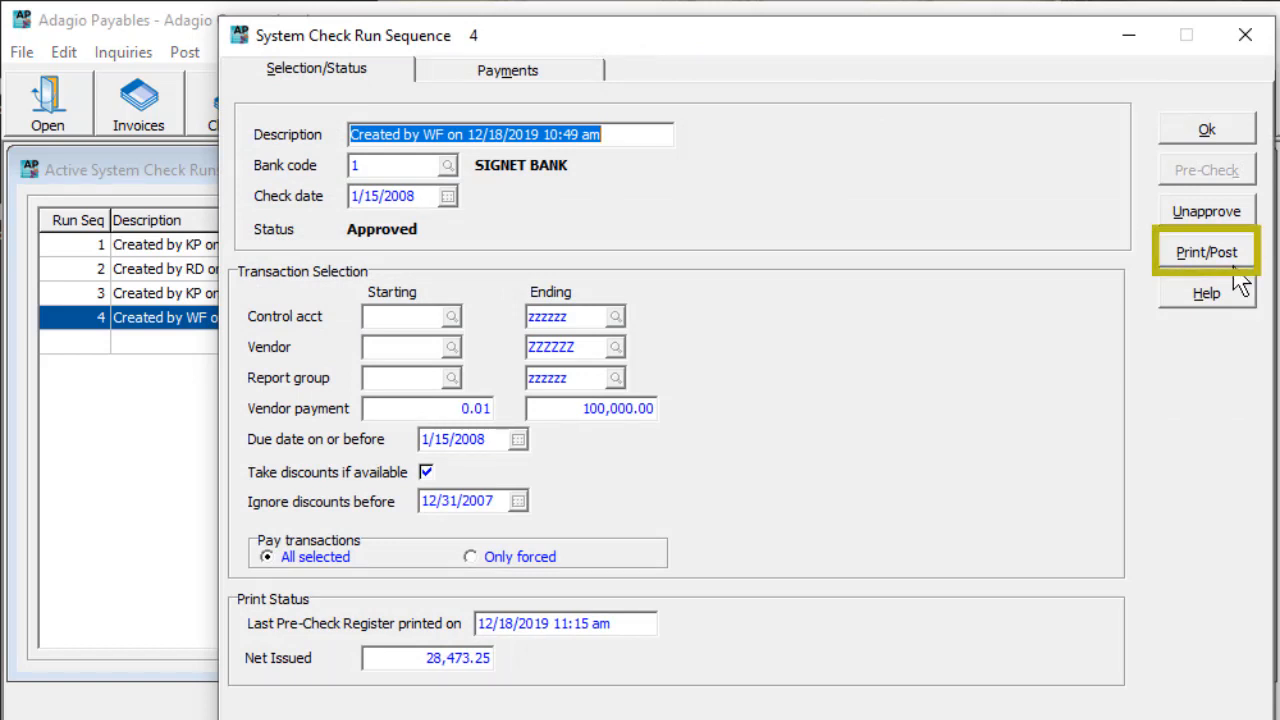
click(1238, 268)
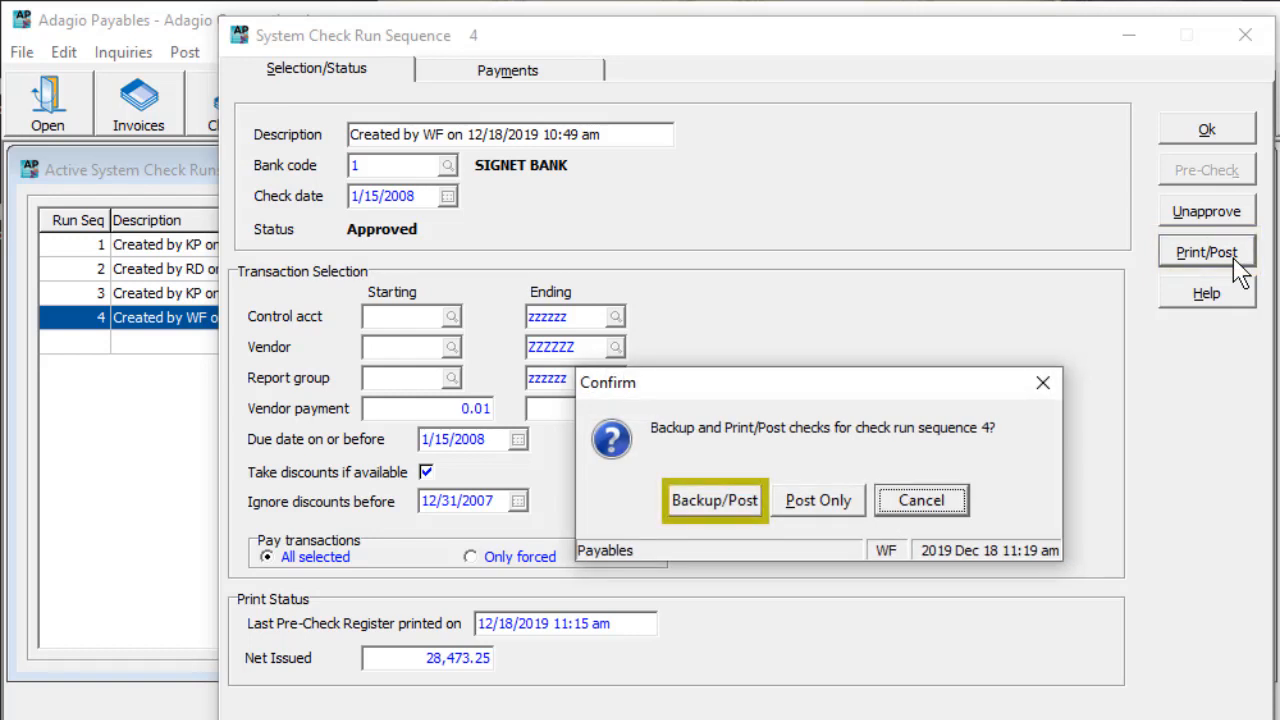
click(822, 505)
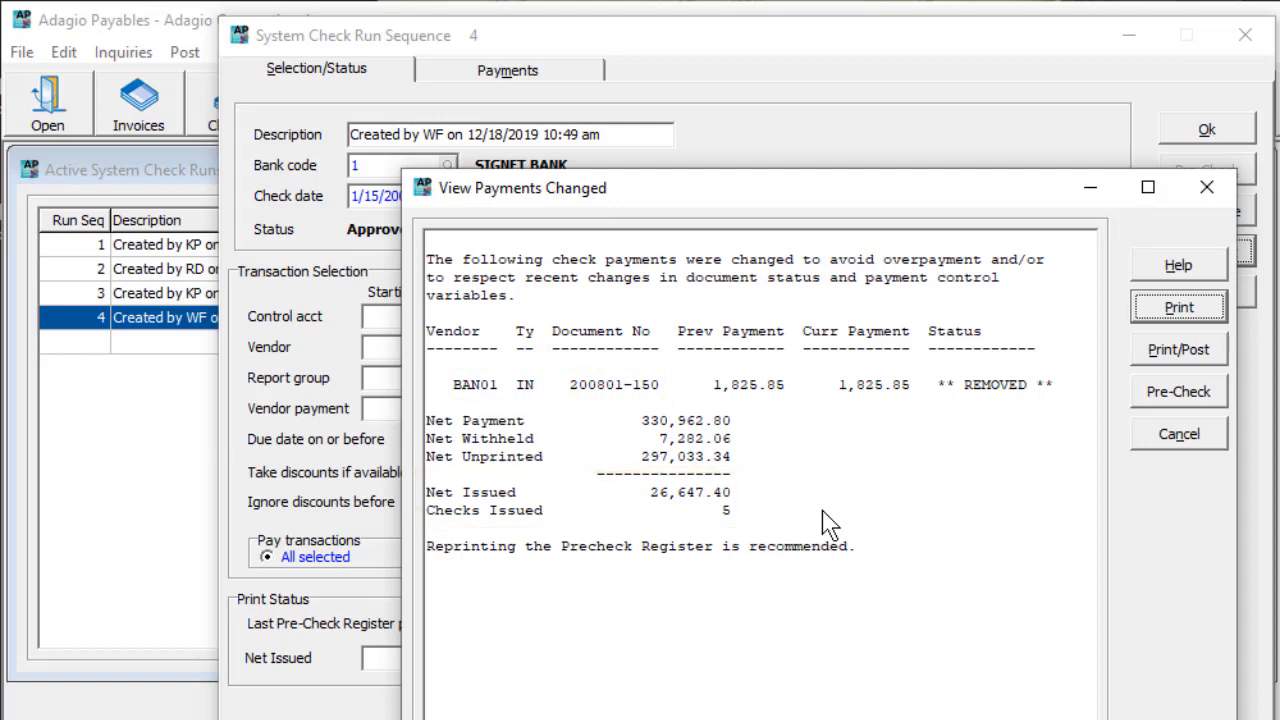
click(1138, 355)
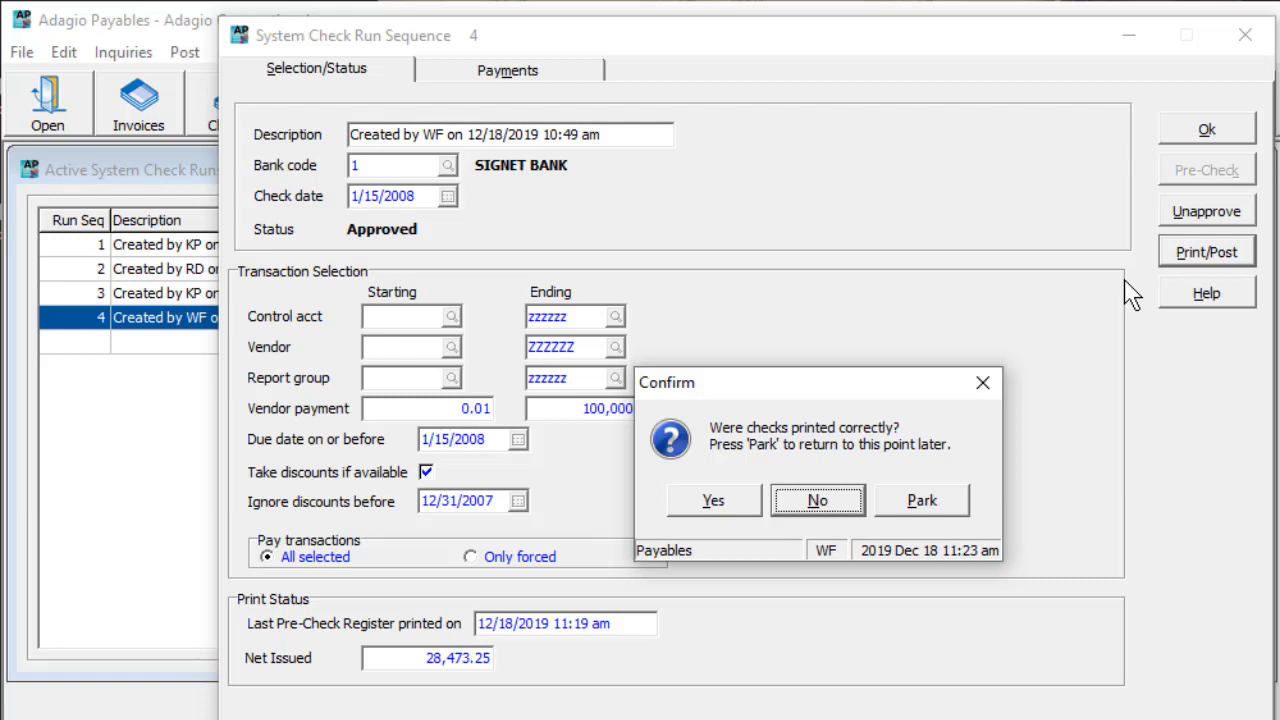
Step: Park check run sequence 4 at the check-printing confirmation and resume it
click(835, 518)
click(884, 511)
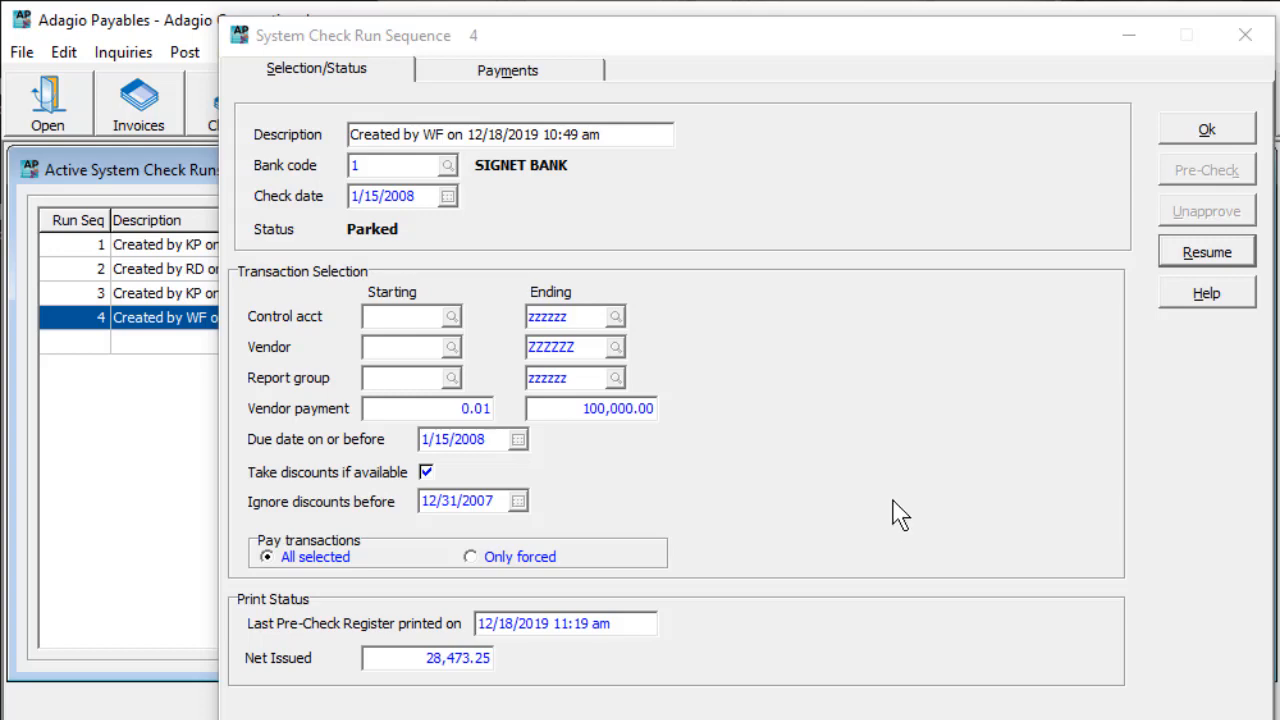
click(1165, 258)
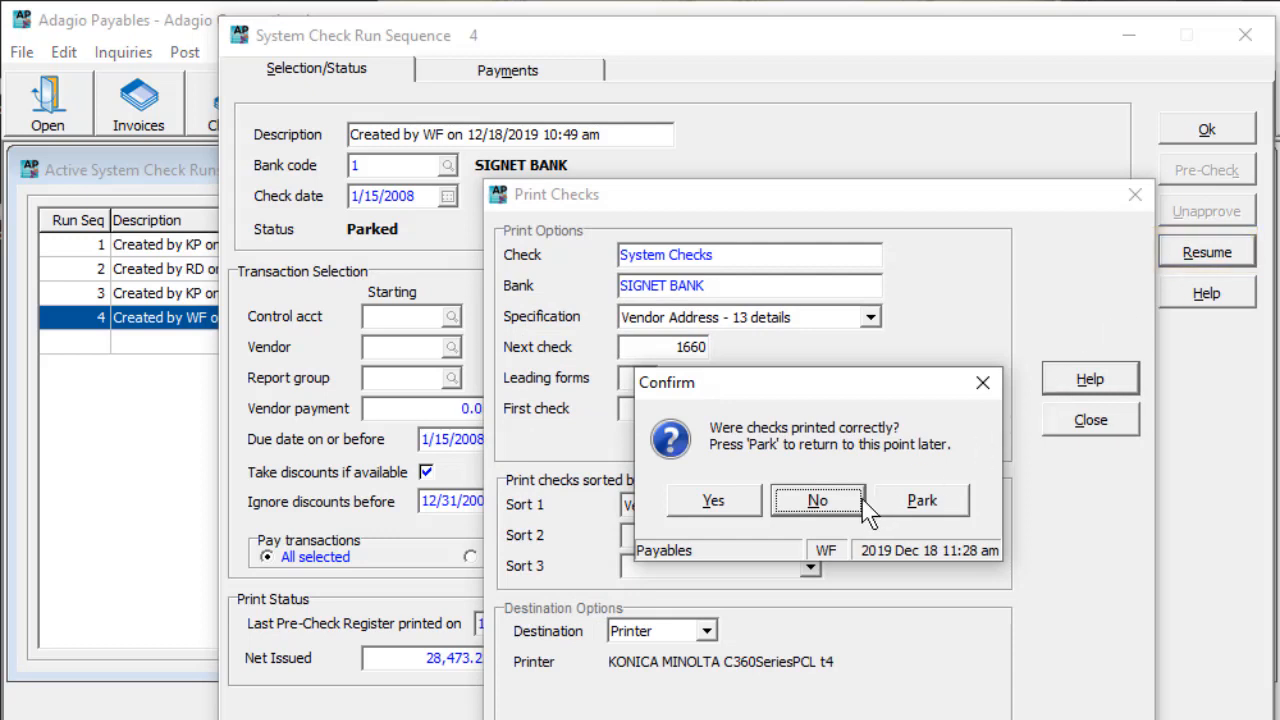
Step: Confirm the checks printed correctly, and queue the additional Payment Advice forms for sending by email only, using email cover 1
click(713, 502)
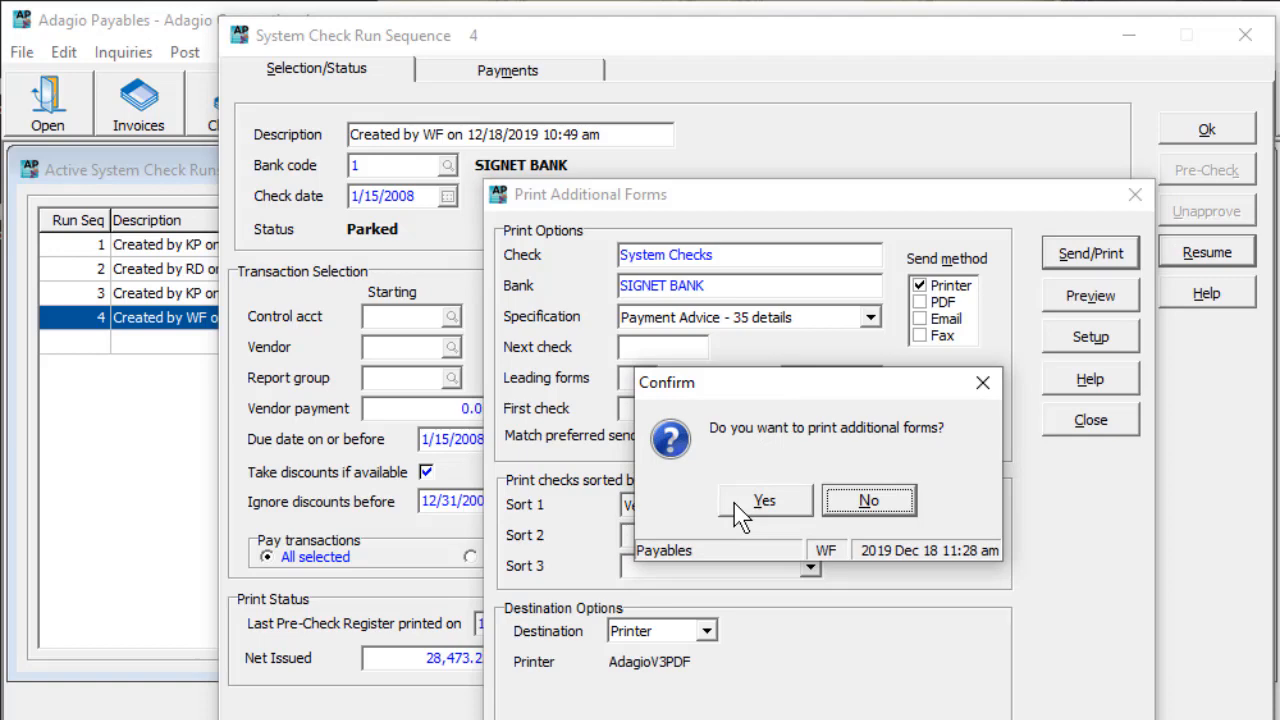
click(740, 512)
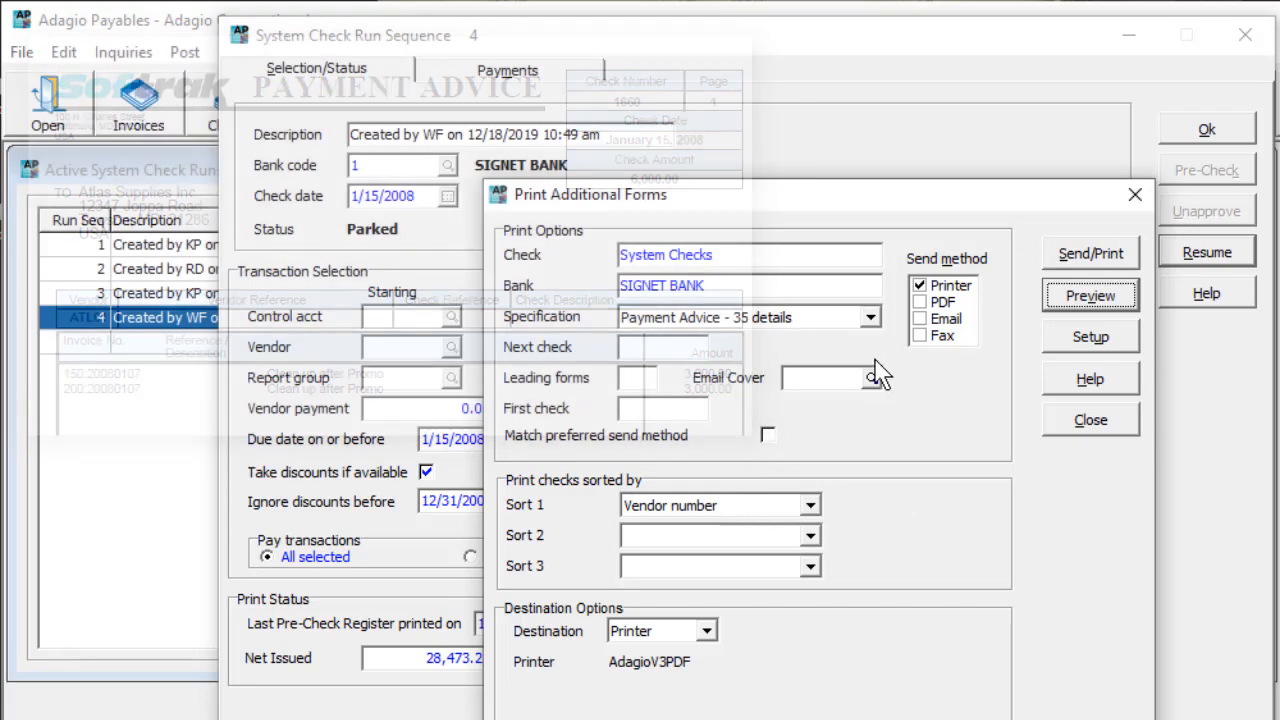
click(920, 320)
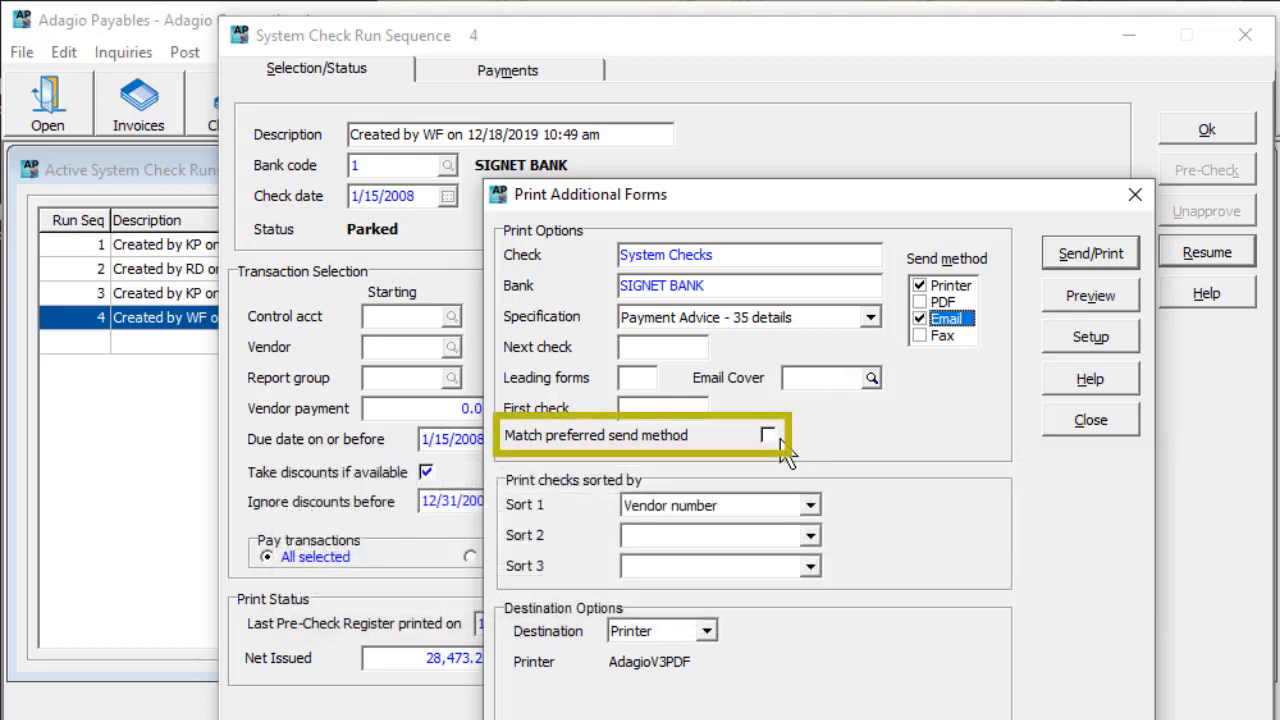
click(871, 377)
click(869, 462)
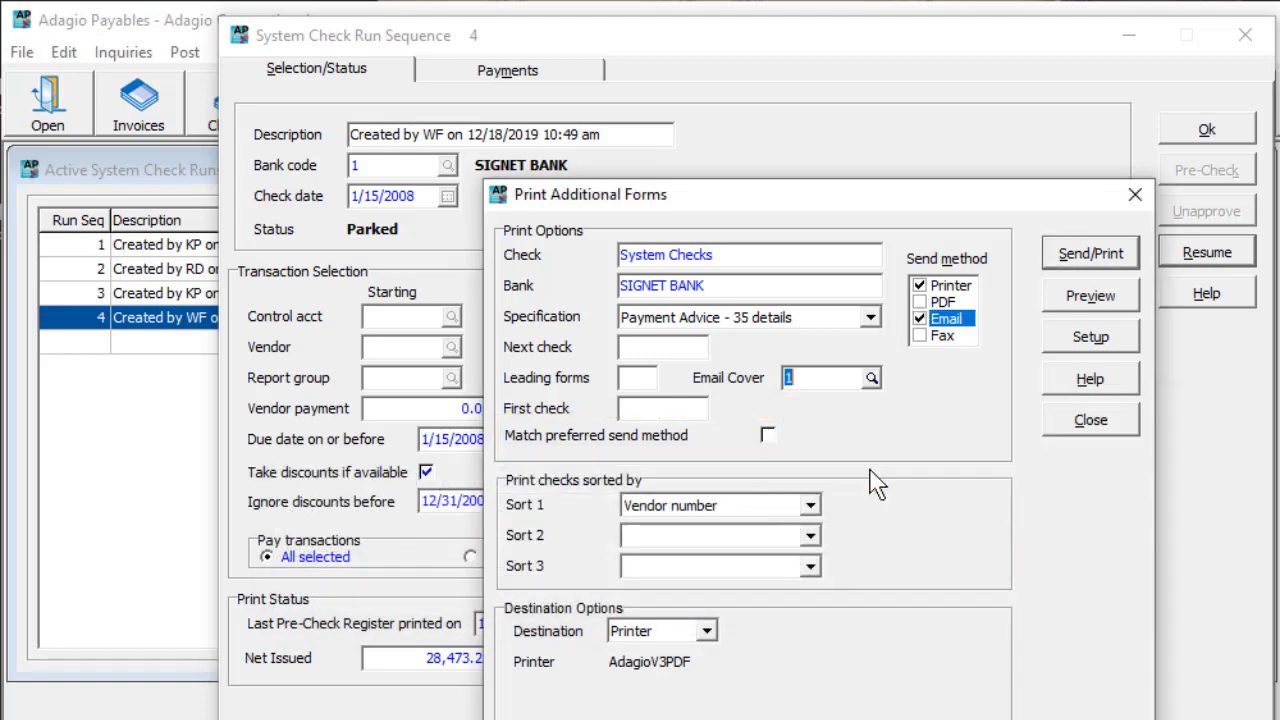
click(919, 288)
click(1062, 266)
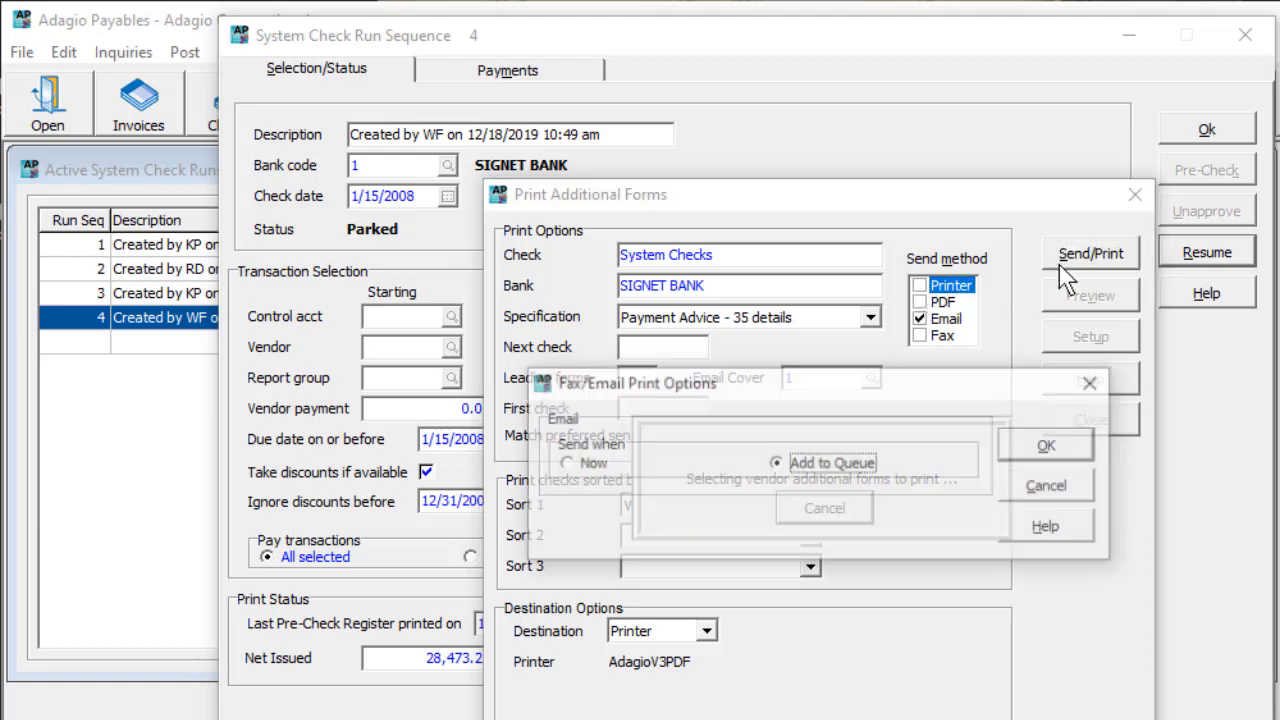
click(1040, 446)
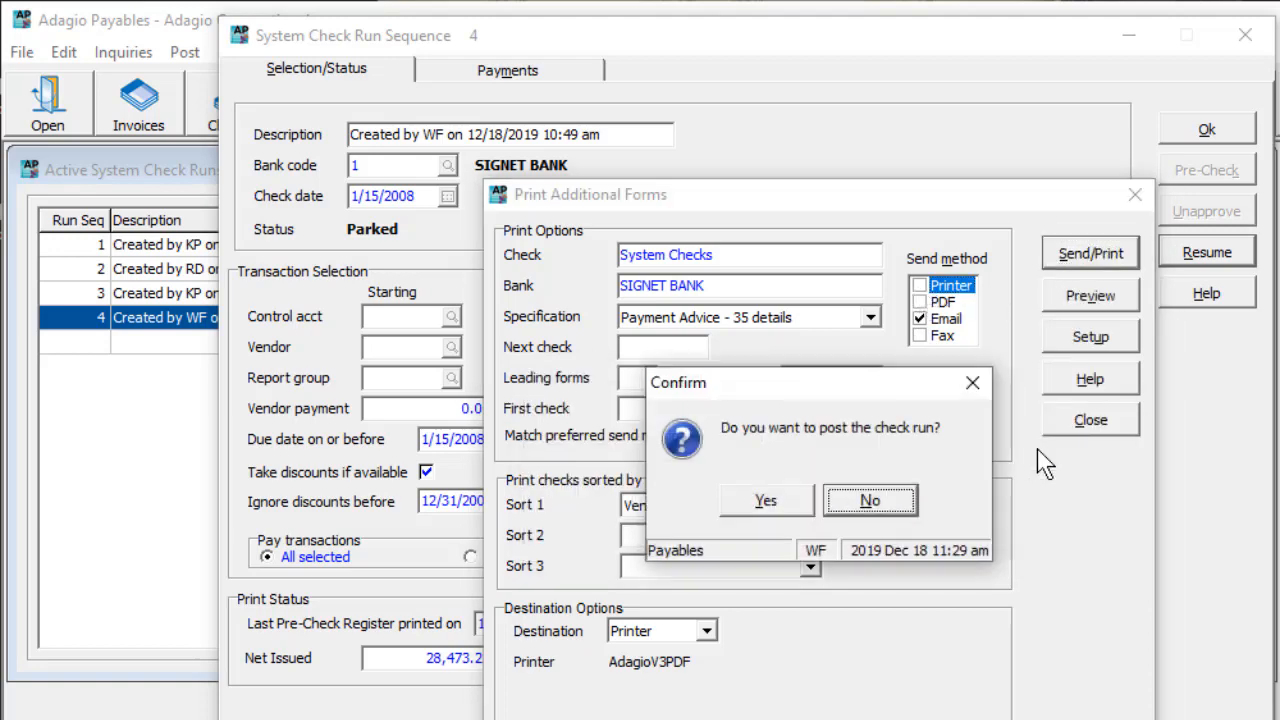
Step: Post the check run and preview the Check Register for the last posting sequence with the G/L distribution summary
click(800, 504)
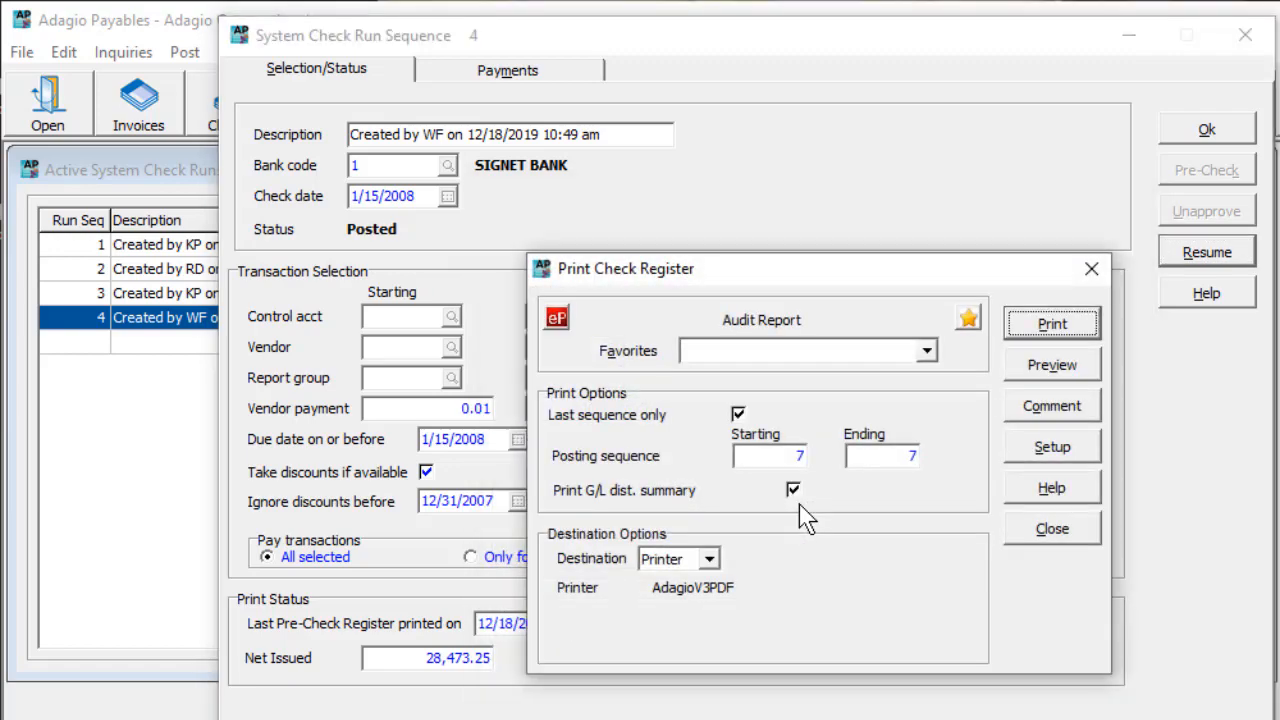
click(1030, 385)
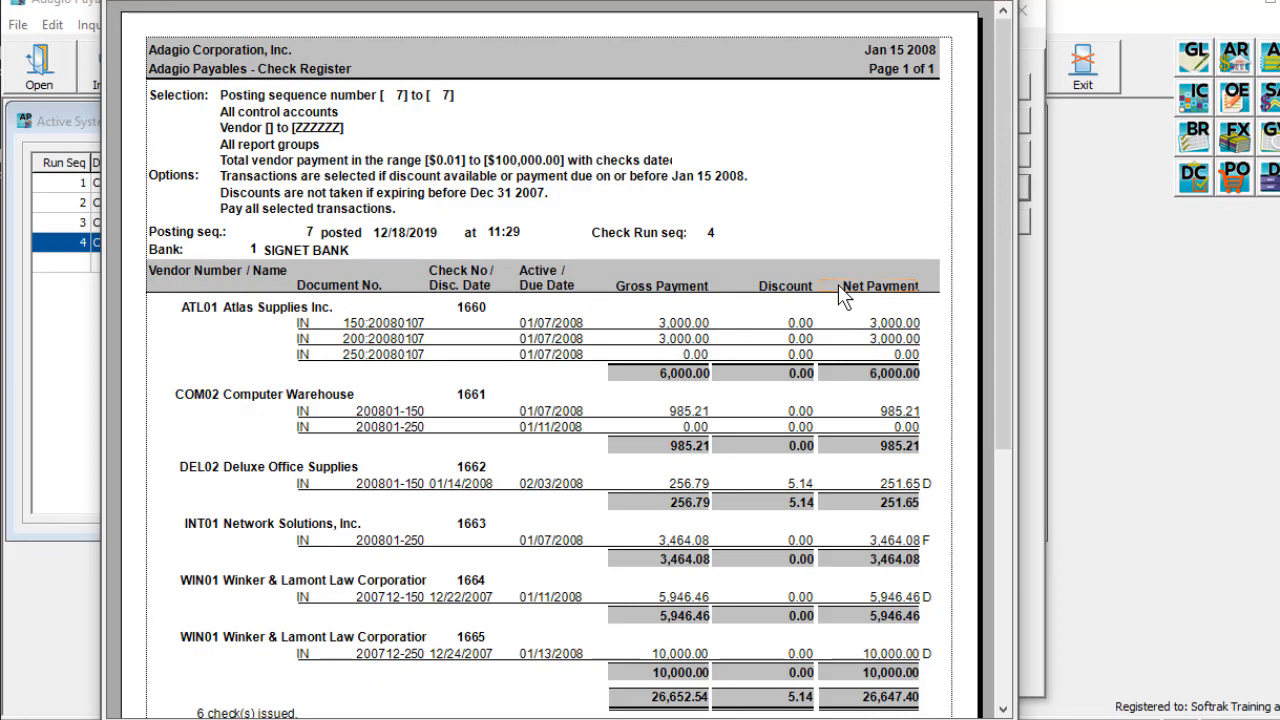